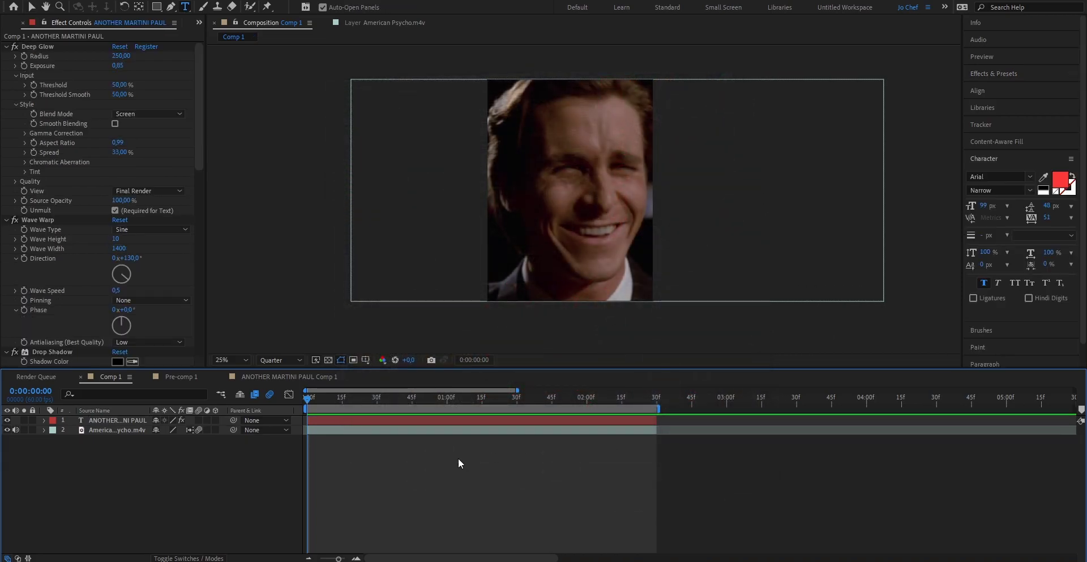
Step: Play the composition preview and stop at 0:00:02:20 with 'ANOTHER MARTINI PAUL' fully shown
key(space)
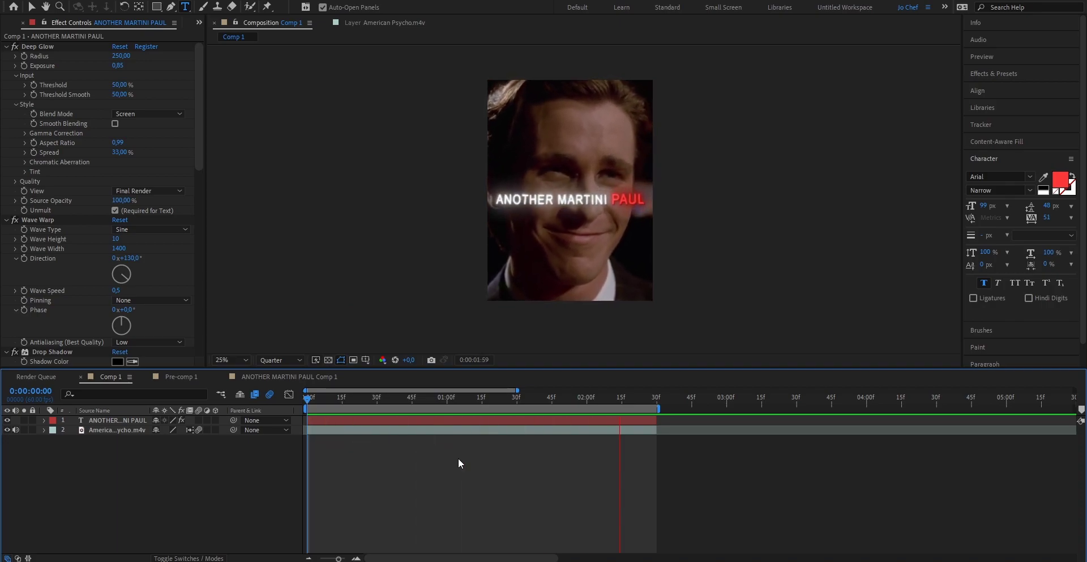
key(space)
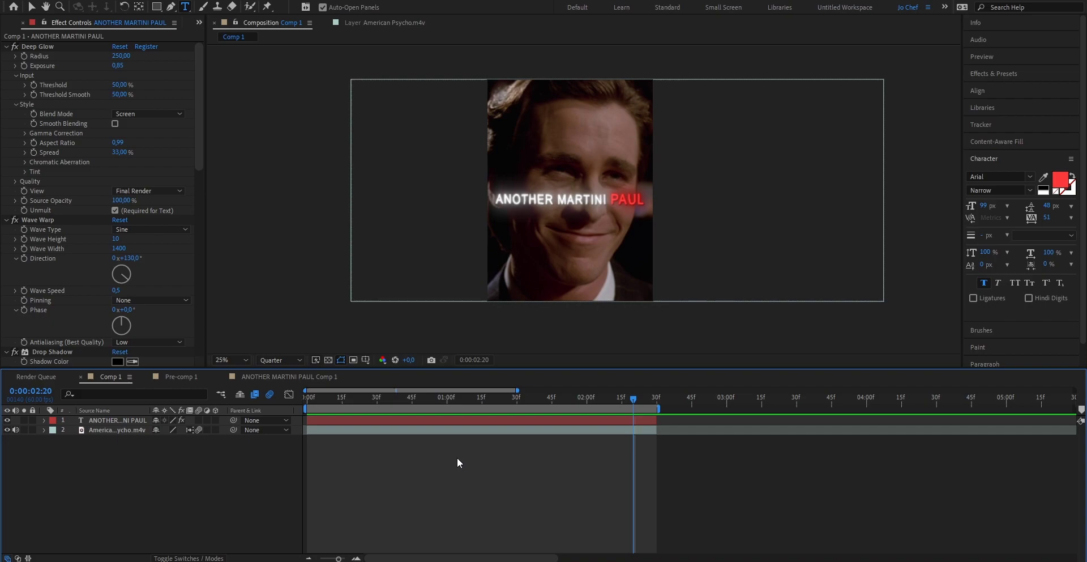
Step: Add a full-frame solid, Red Solid 1, in colour FD3939 above the title layer
click(416, 422)
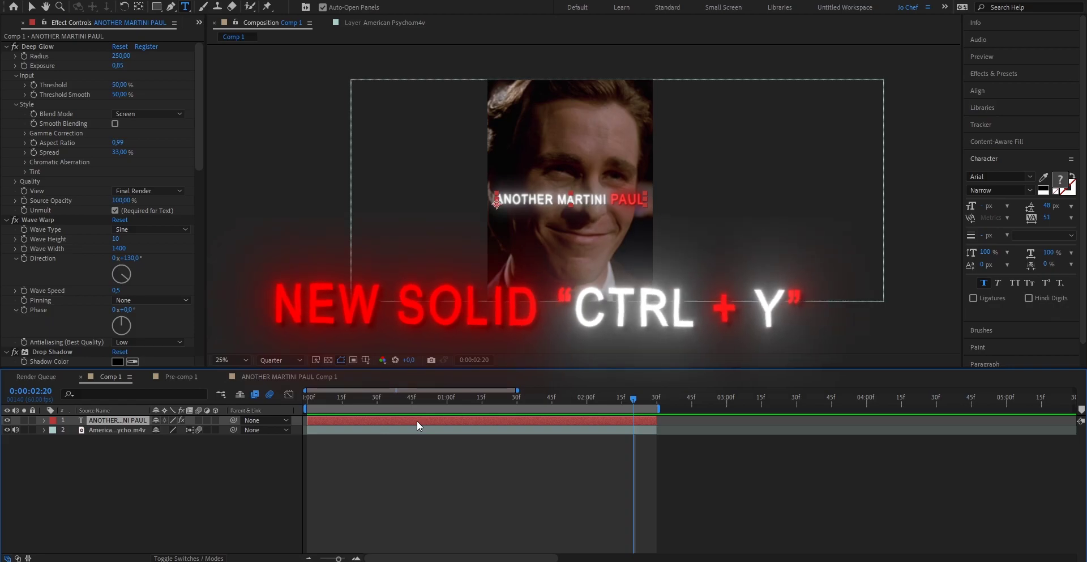
key(ctrl+y)
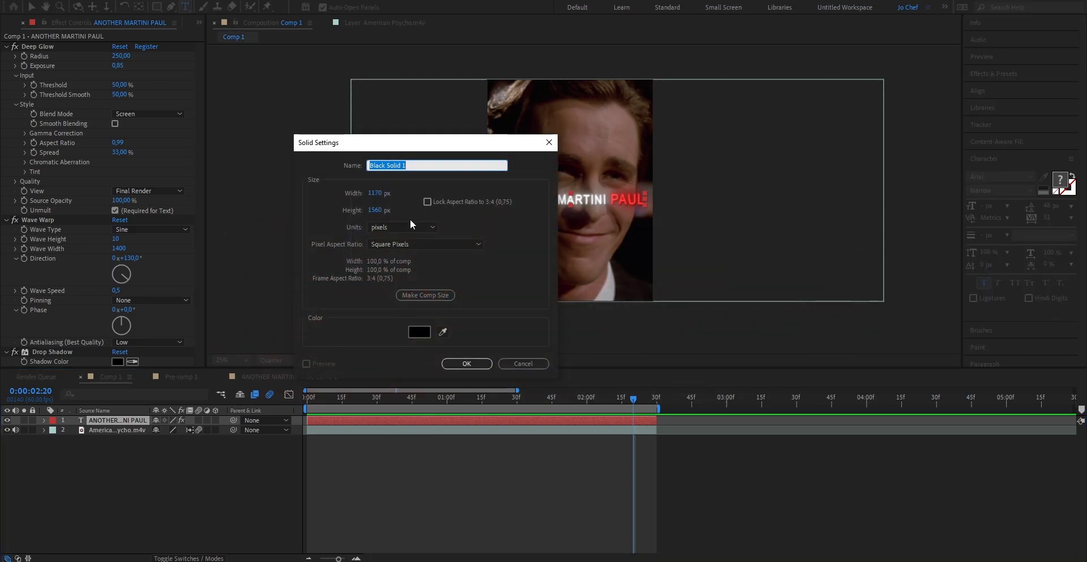
click(419, 332)
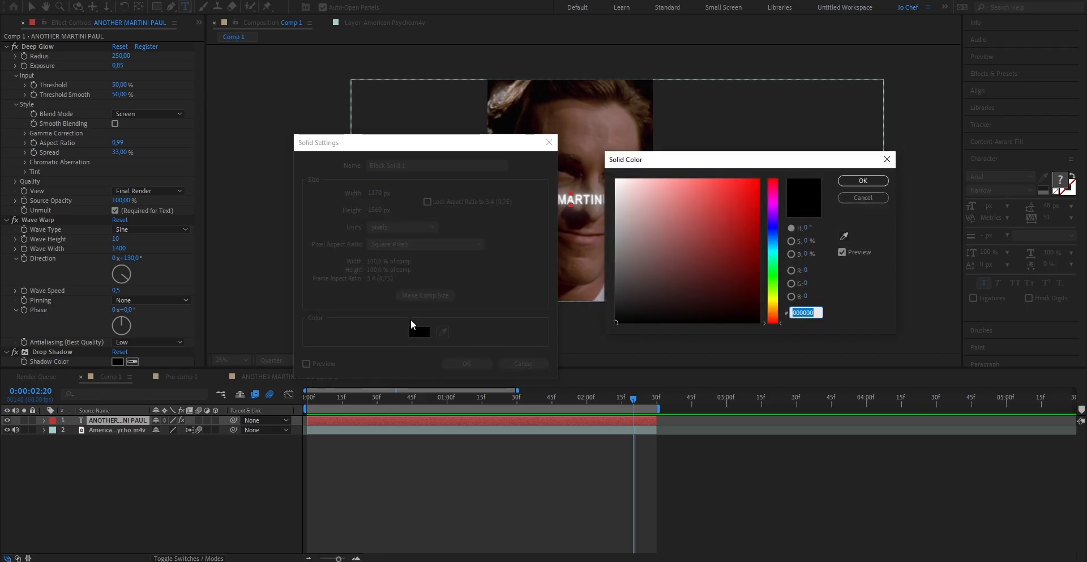
text(FD3939)
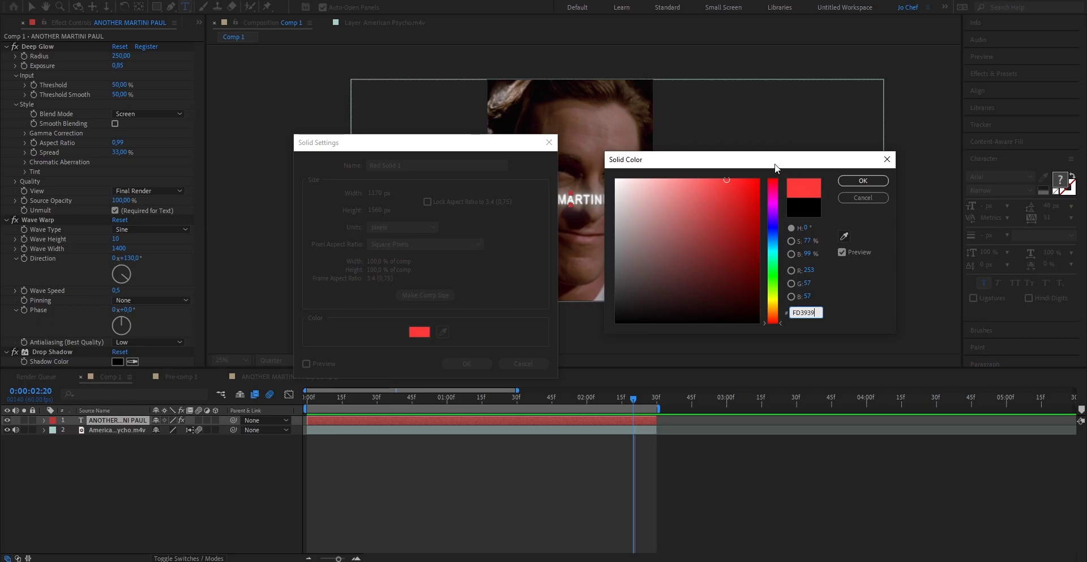
drag(776, 169, 446, 191)
click(519, 202)
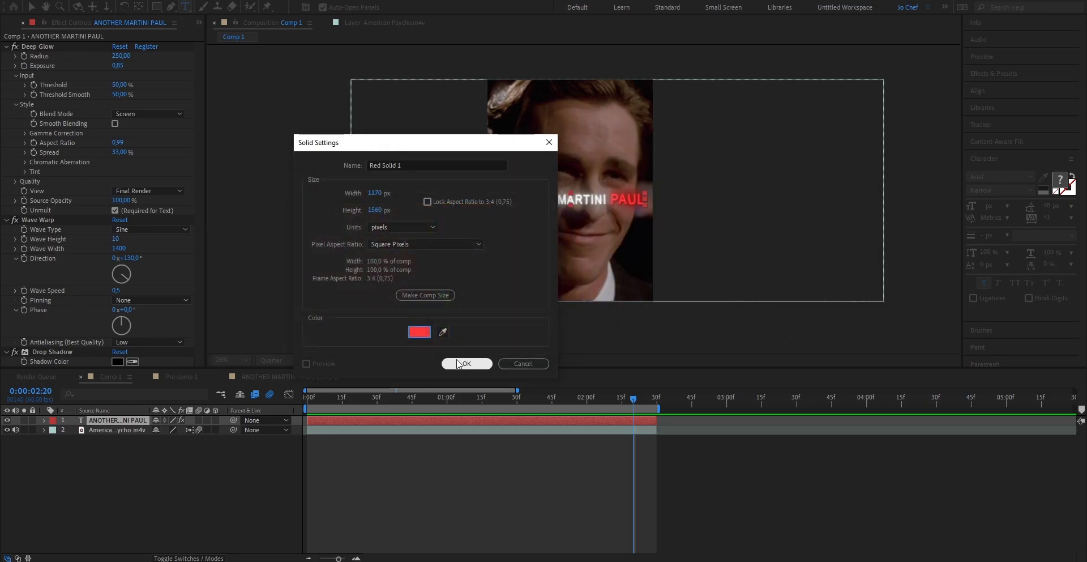
click(444, 363)
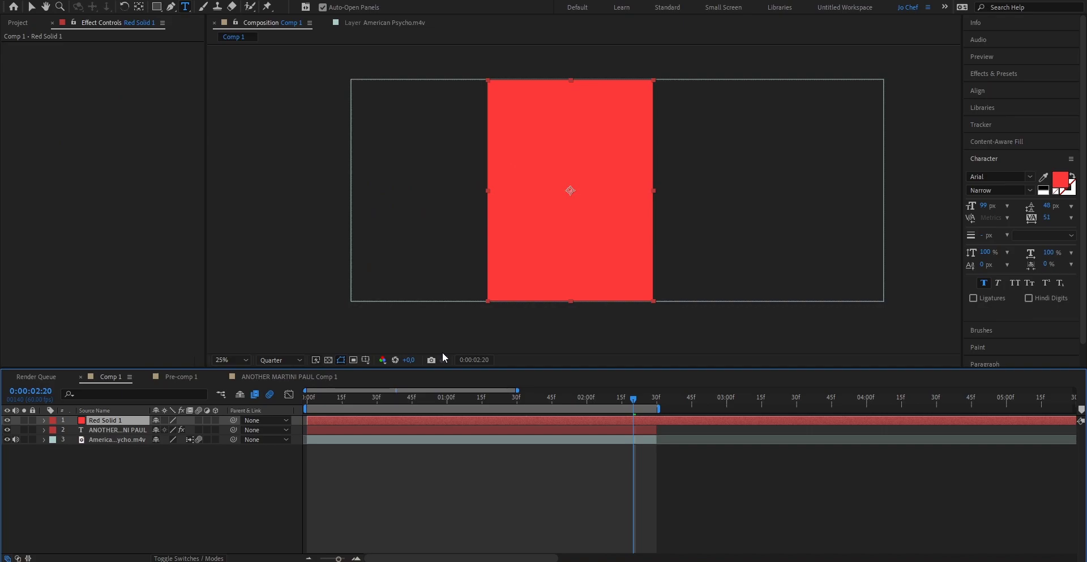
Step: Scale Red Solid 1 to 92% width and 1% height, then zoom in on the line
key(s)
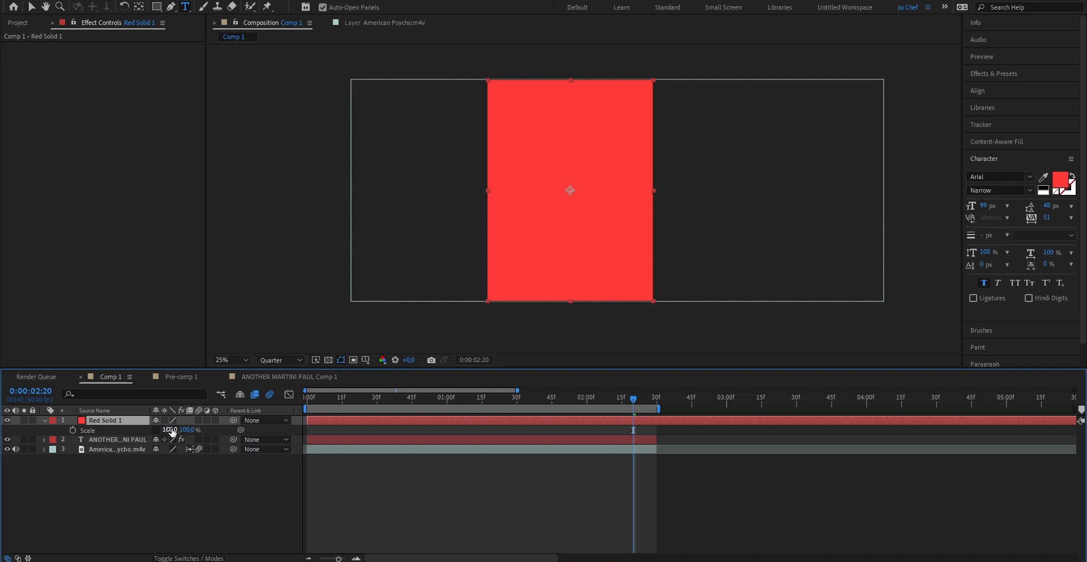
drag(172, 431, 170, 432)
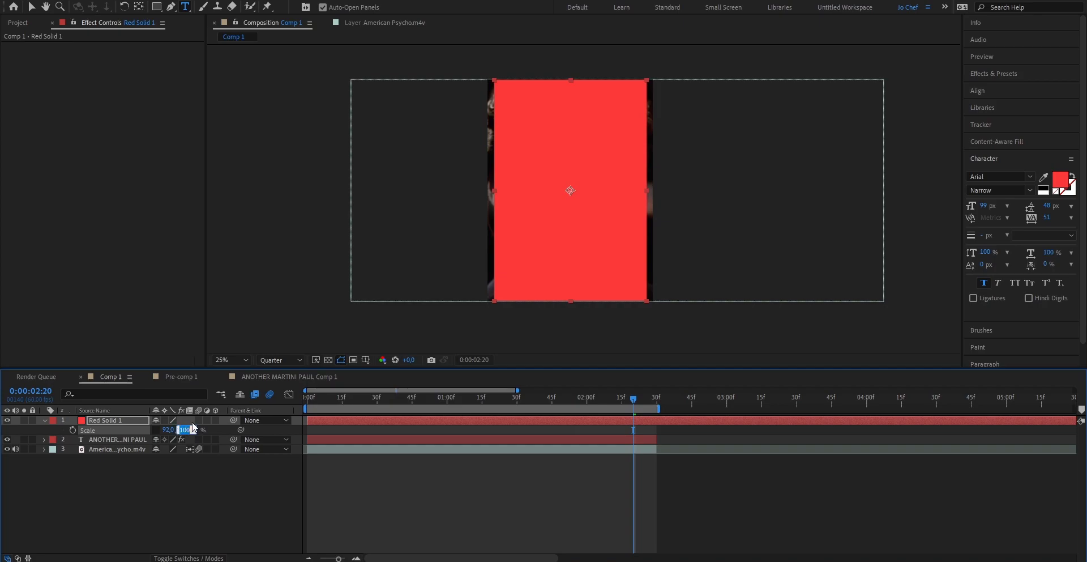
text(1)
key(Return)
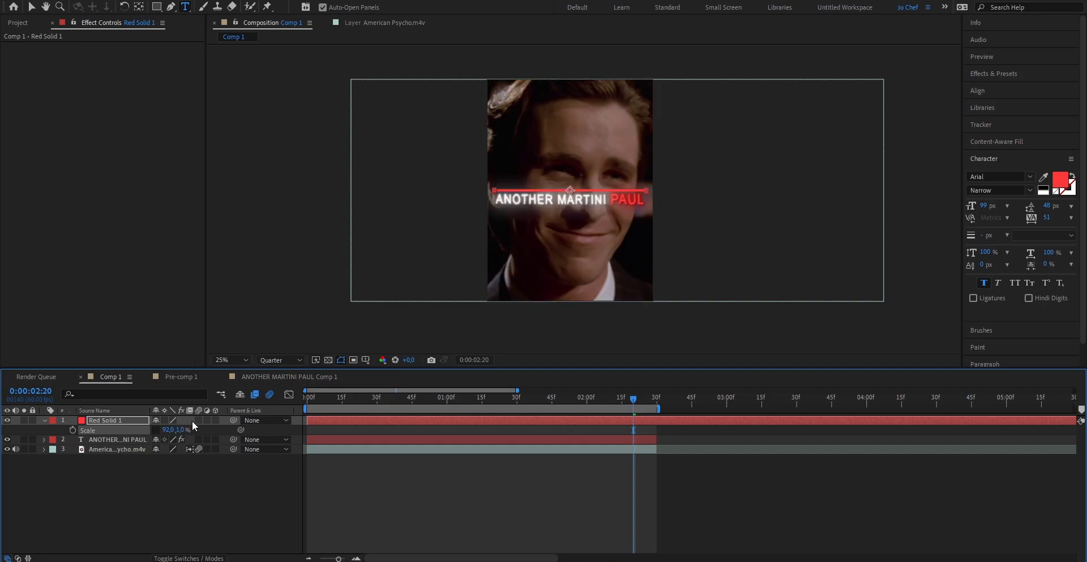
click(547, 447)
click(623, 429)
key(period)
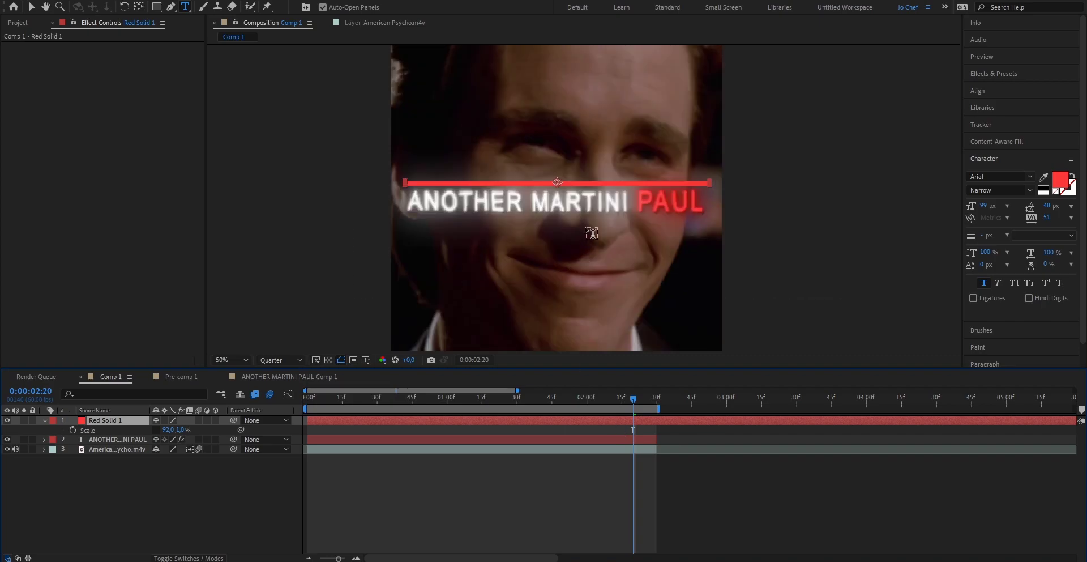
Step: Move Red Solid 1 to position 585, 919 so the line sits beneath the title
key(comma)
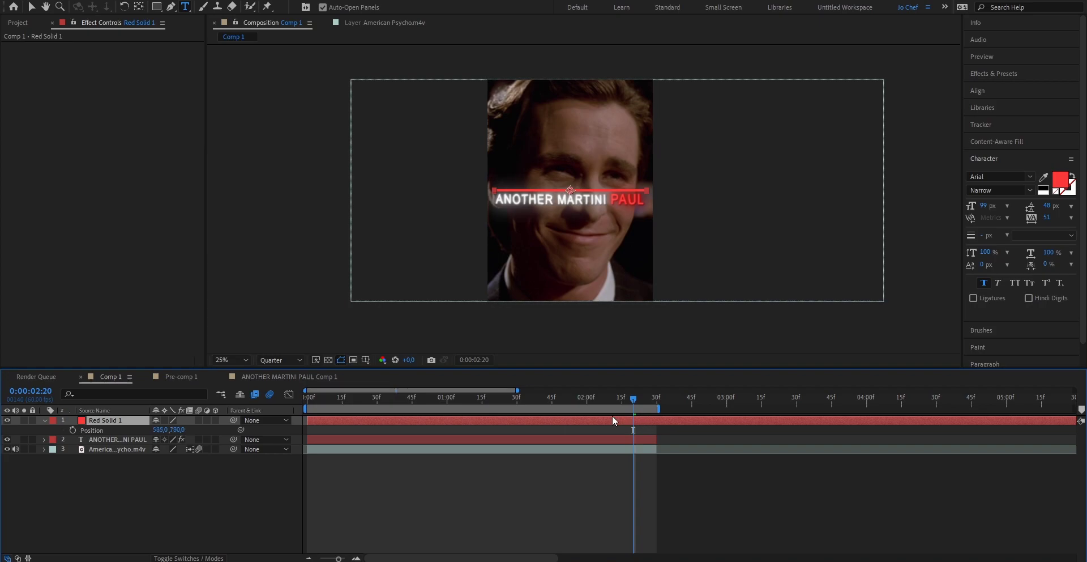
click(179, 430)
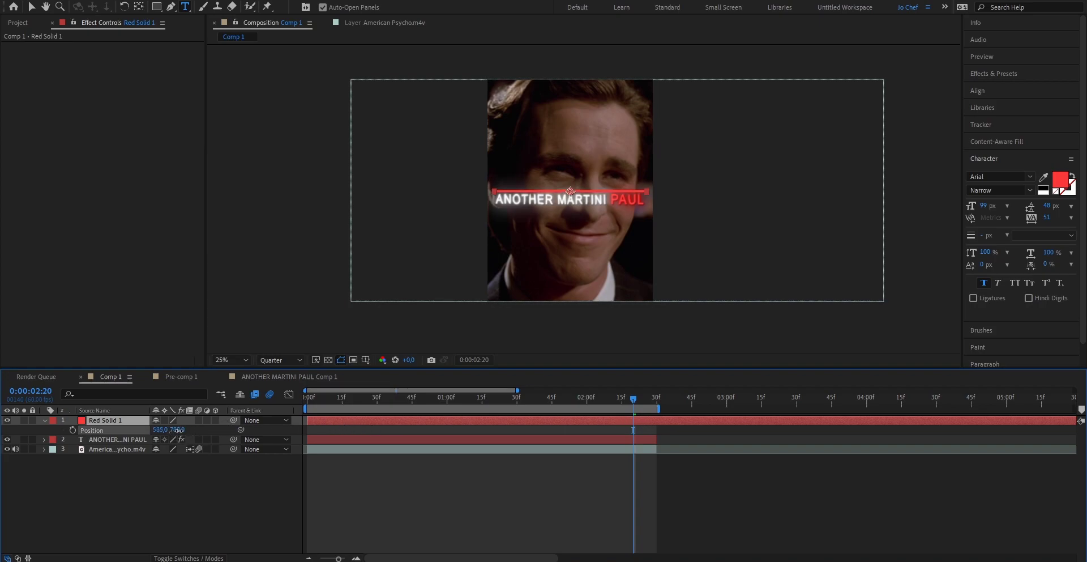
drag(179, 430, 262, 420)
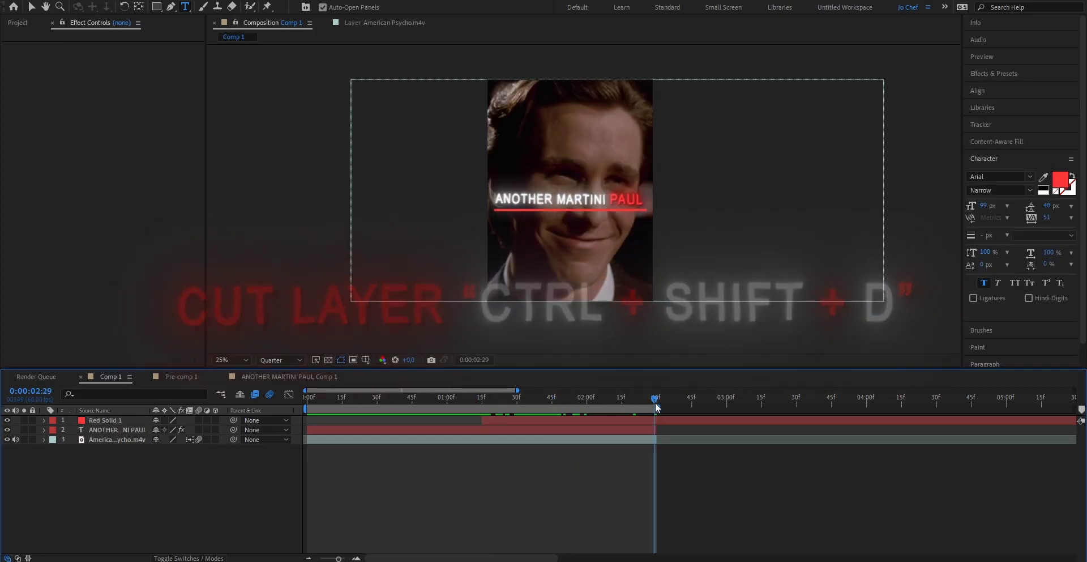
Step: Trim the red line's out point to 2:30 and pre-compose it as Red Solid 1 Comp 1
click(657, 403)
click(668, 420)
key(alt+])
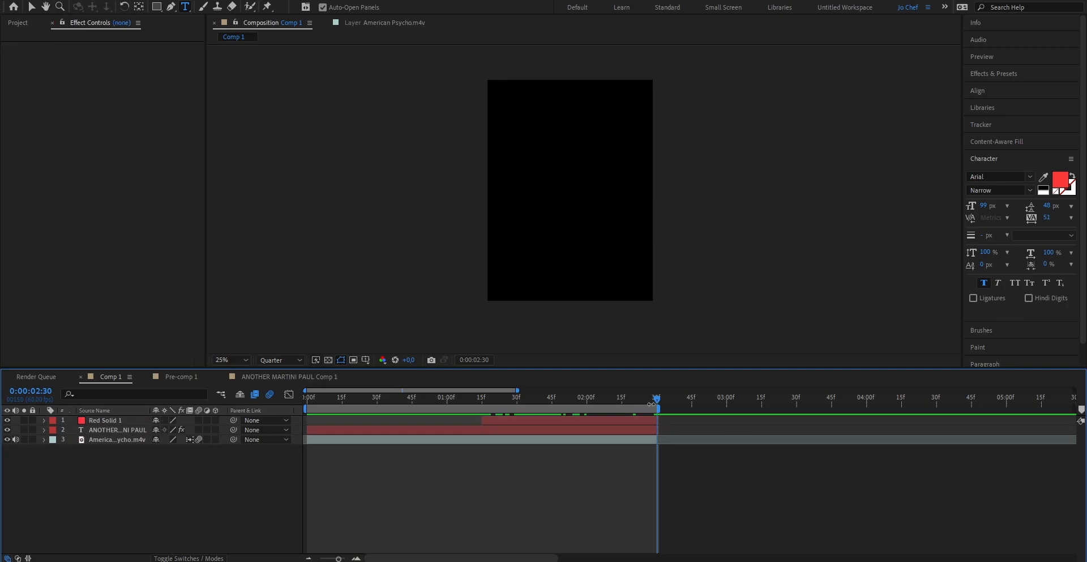
click(591, 399)
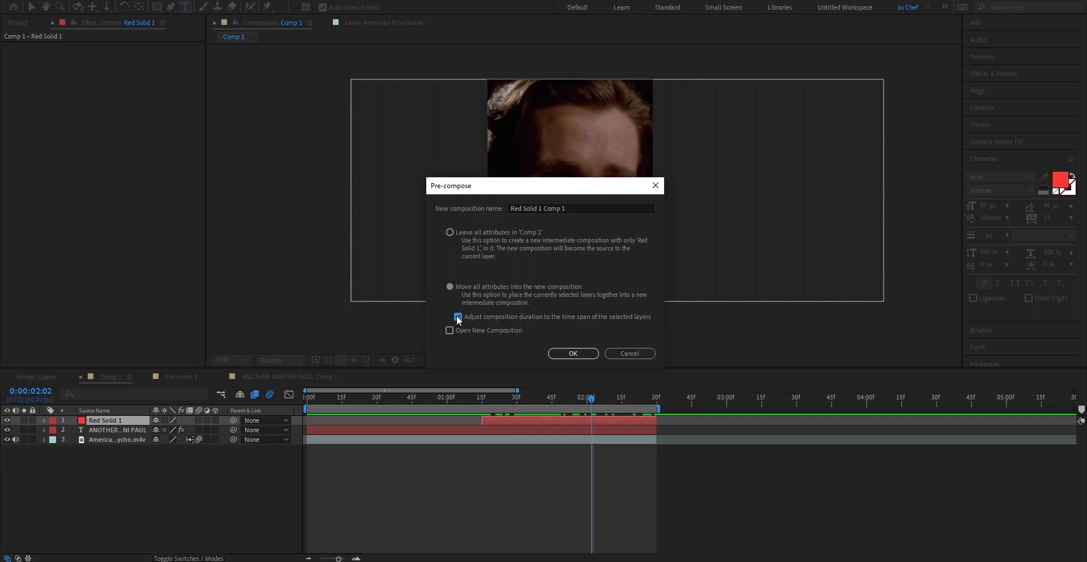
click(573, 356)
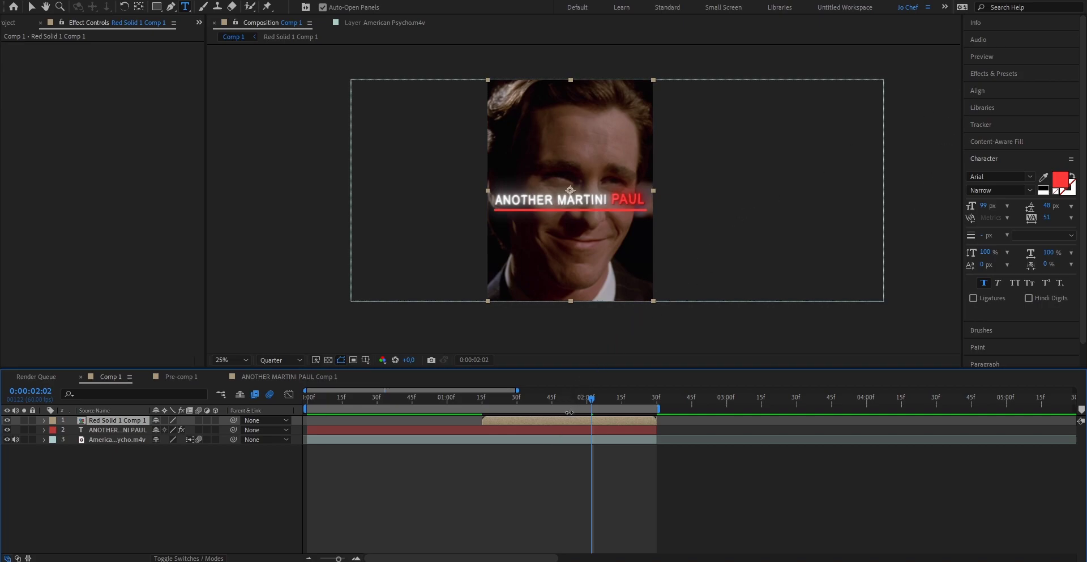
Step: Apply Deep Glow to the red line with a transparent background and Radius 200
click(997, 73)
click(1013, 88)
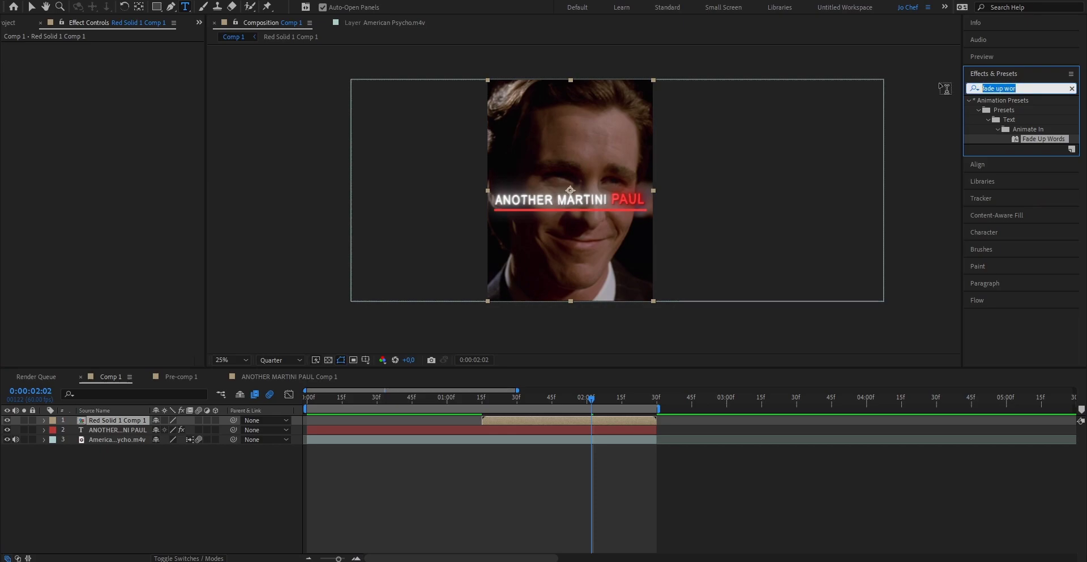
text(deep gl)
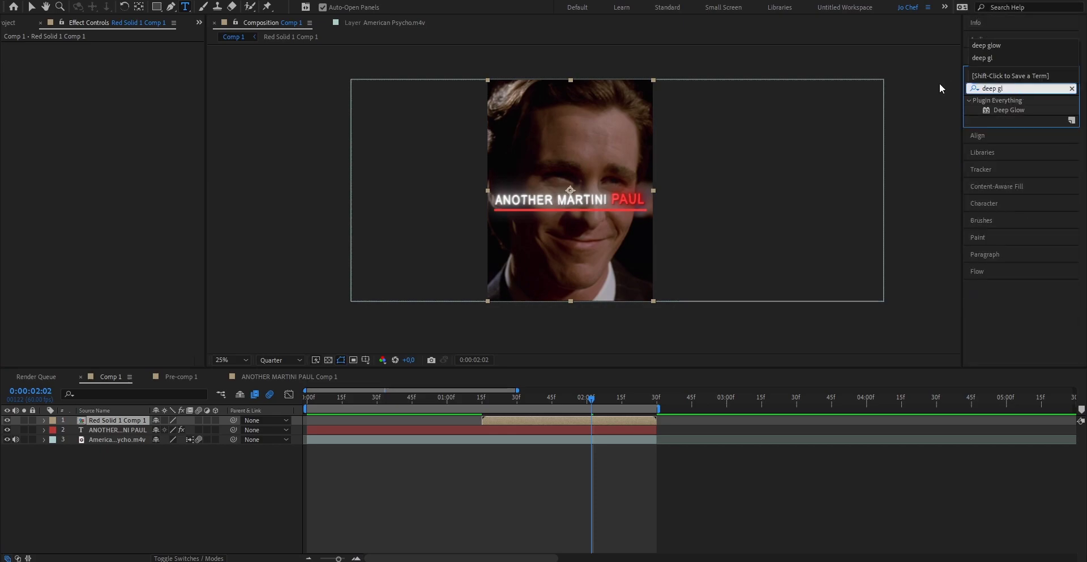
drag(1009, 110, 548, 421)
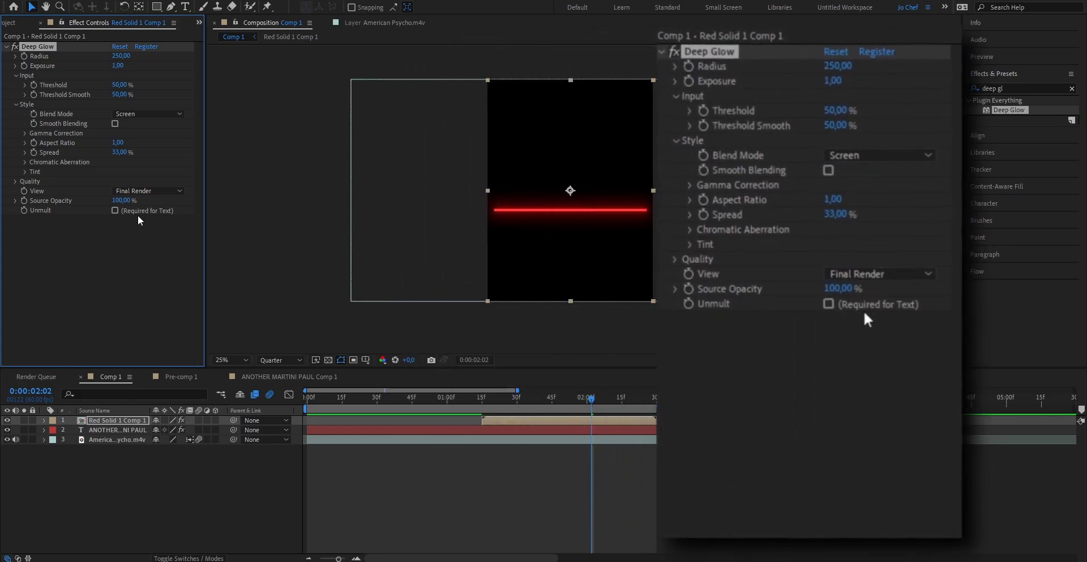
click(117, 211)
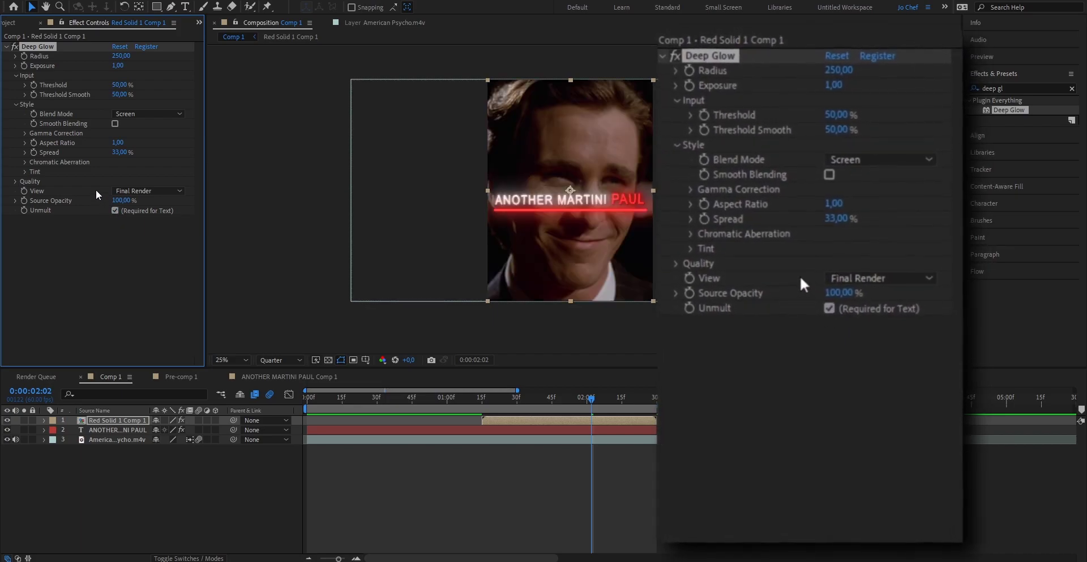
click(121, 56)
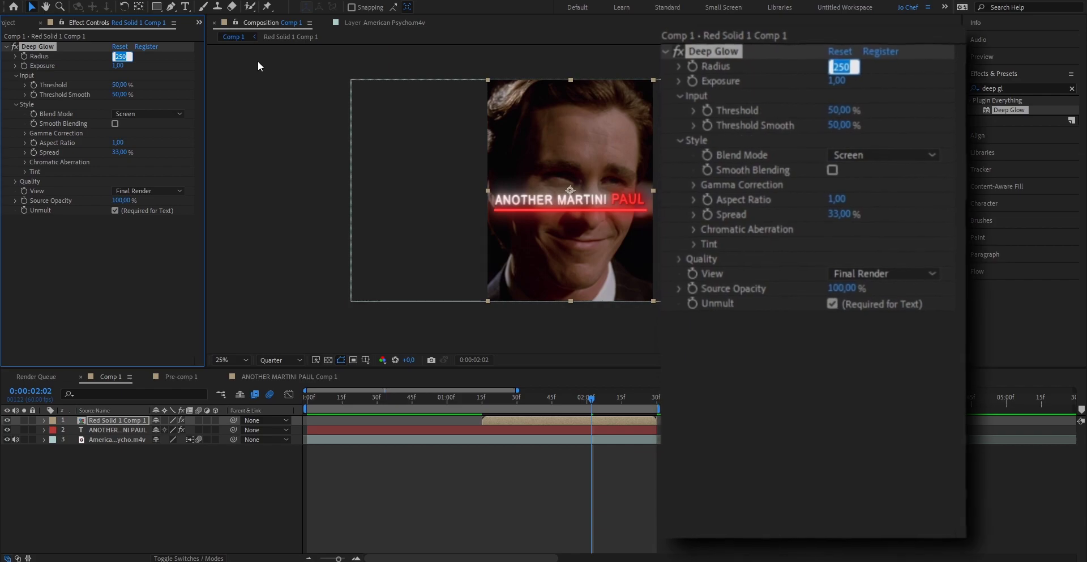
text(200)
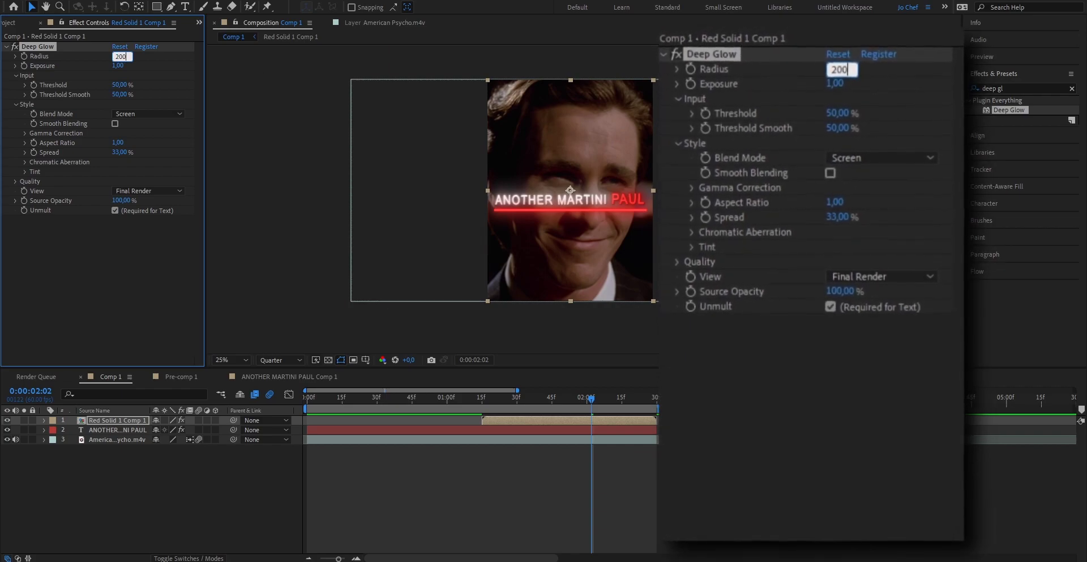
click(985, 89)
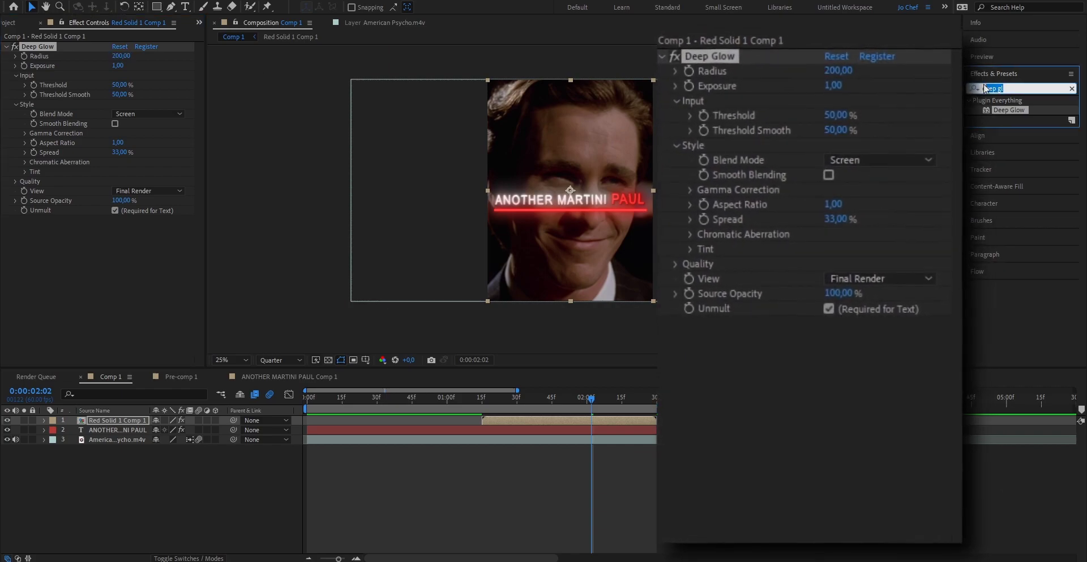
Step: Add Drop Shadow at 100% opacity, distance 8 and softness 5
text(drop s)
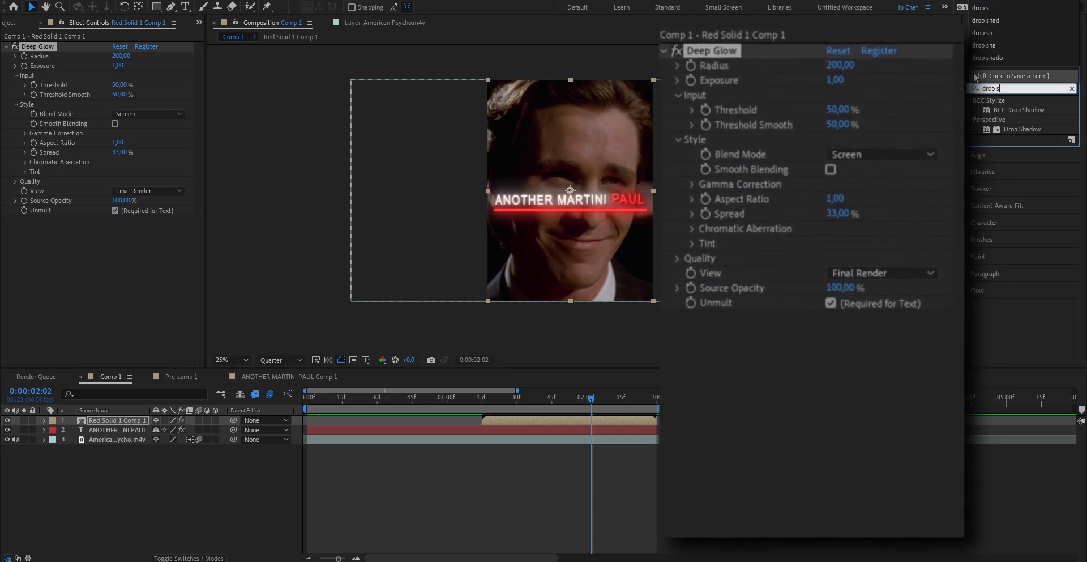
text(h)
drag(1022, 129, 510, 424)
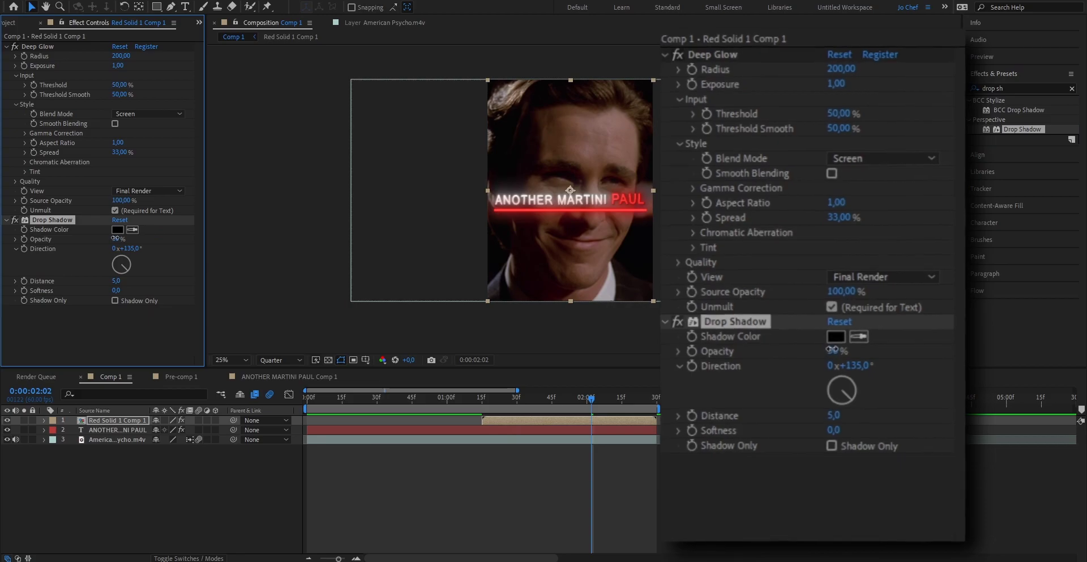
drag(115, 238, 147, 239)
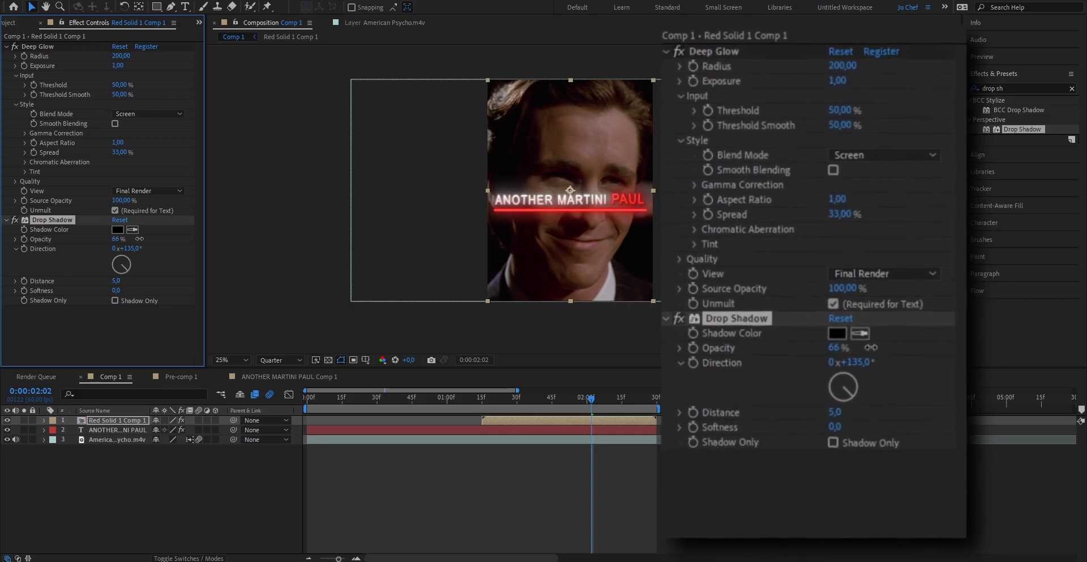
click(116, 280)
text(8)
key(Return)
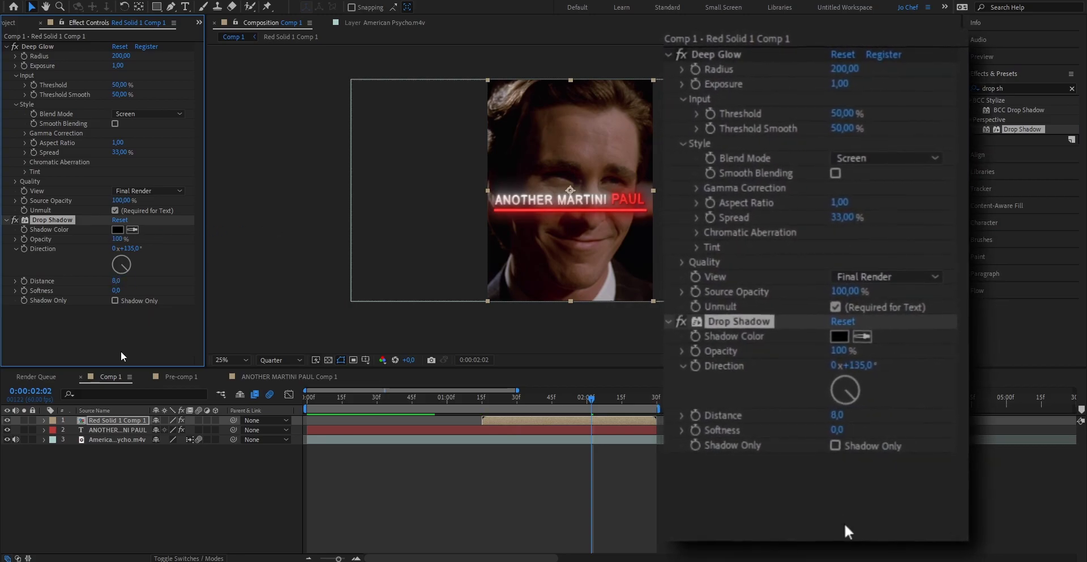
click(116, 290)
text(5)
click(553, 421)
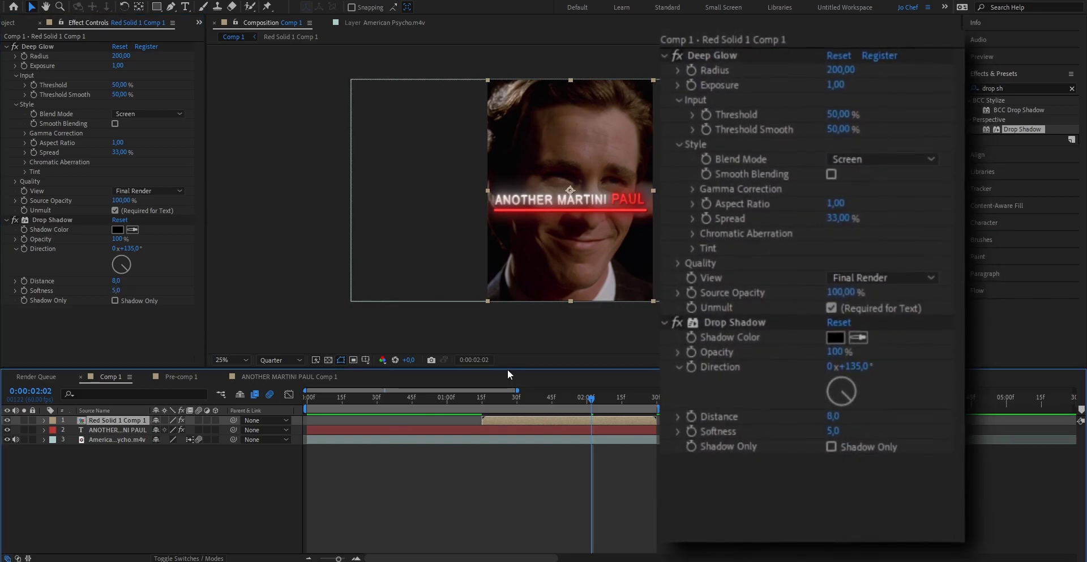
Step: Apply S_Shake to the underline layer with amplitude 0,050 and frequency left at 8,00
click(978, 88)
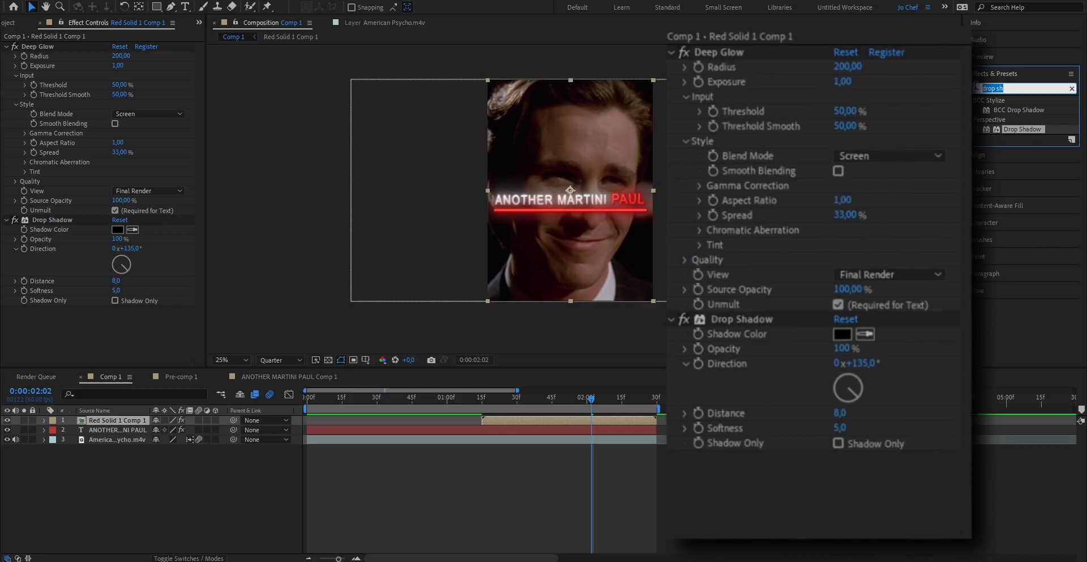
text(s_sha)
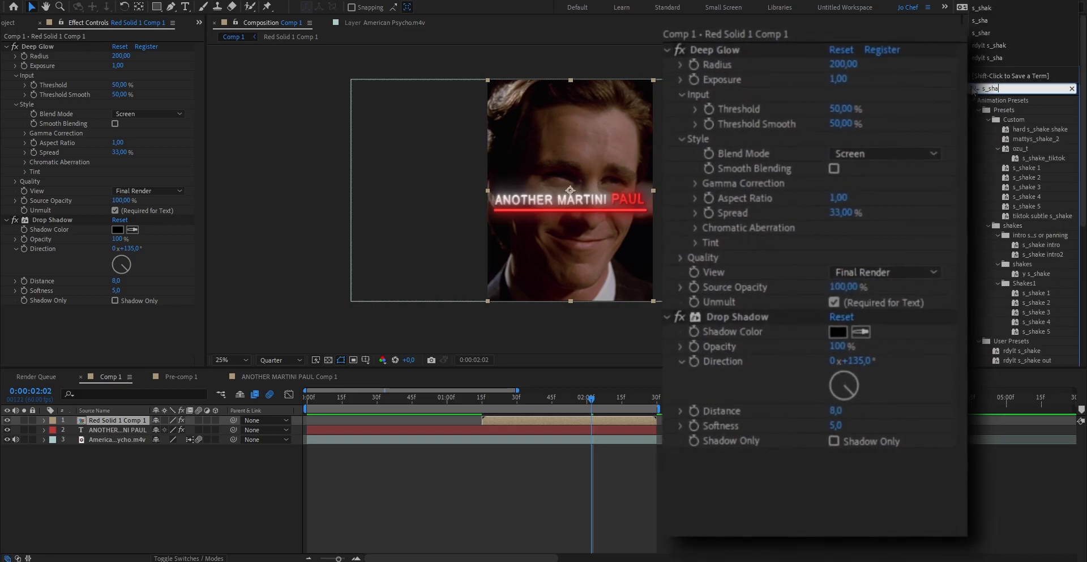
text(ke)
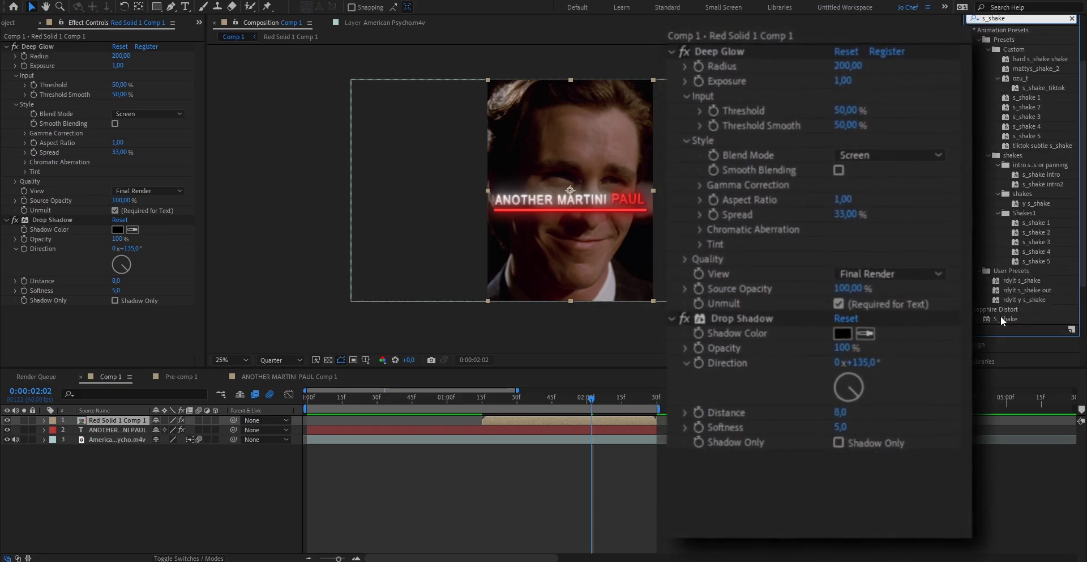
drag(1001, 320, 593, 418)
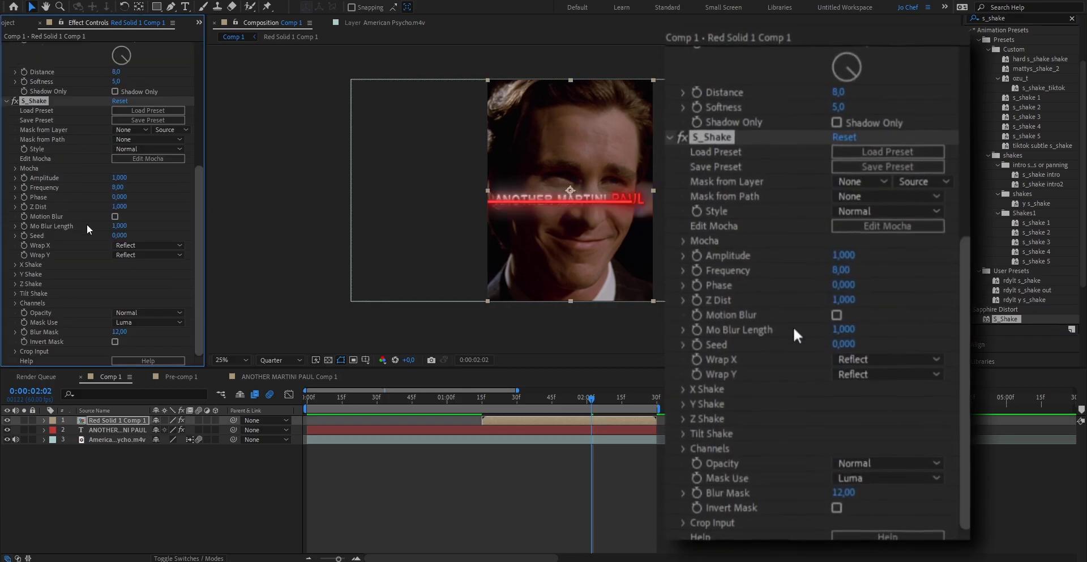
click(119, 178)
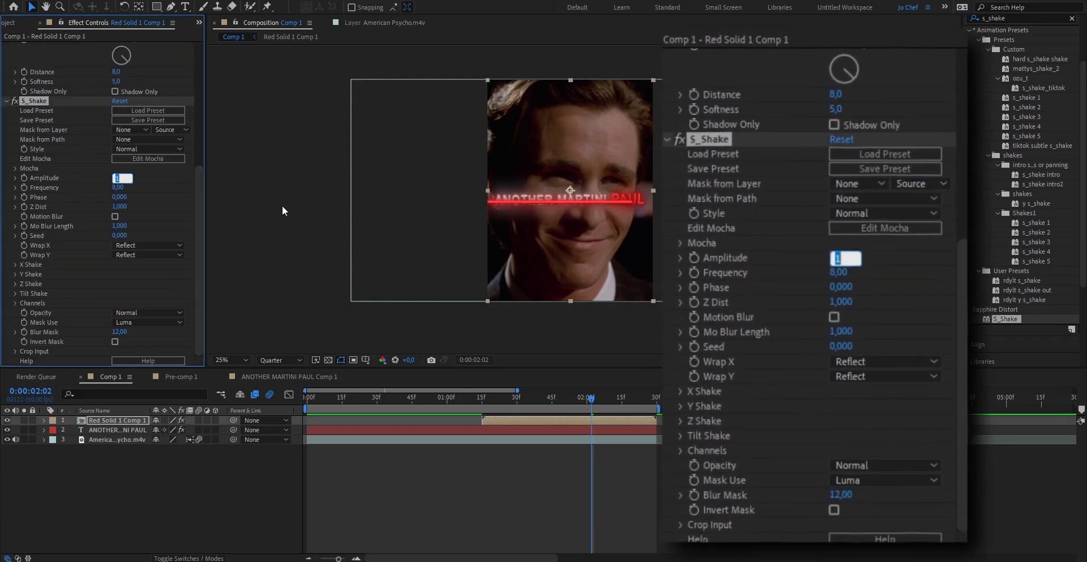
text(0)
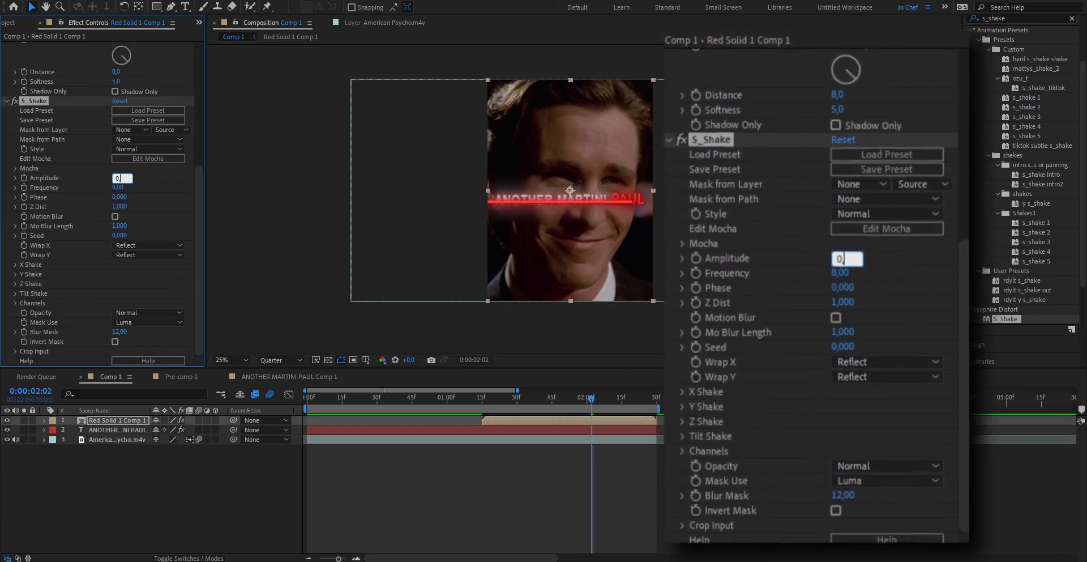
text(,05)
key(Return)
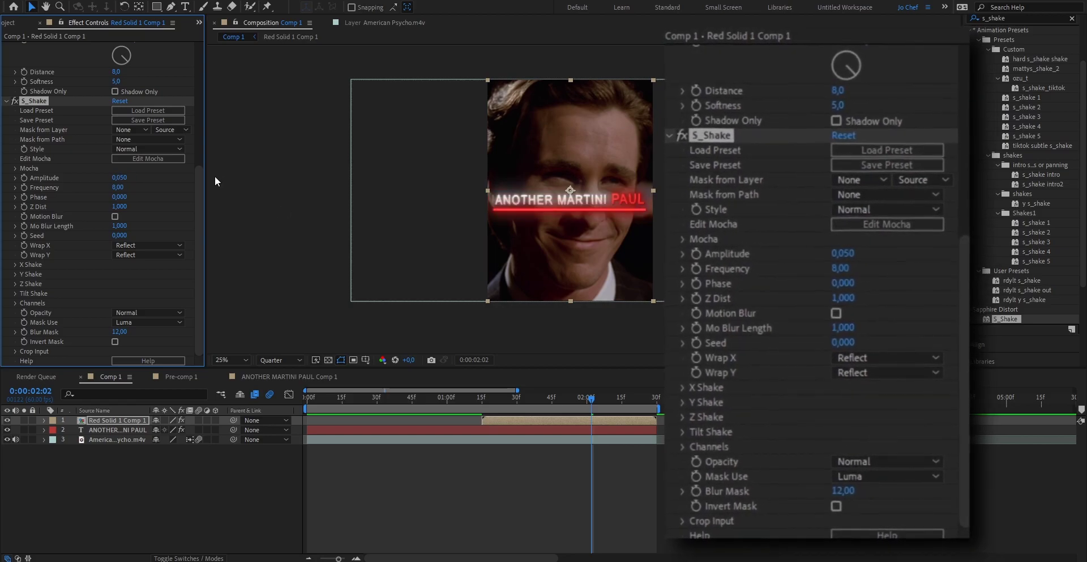
click(119, 188)
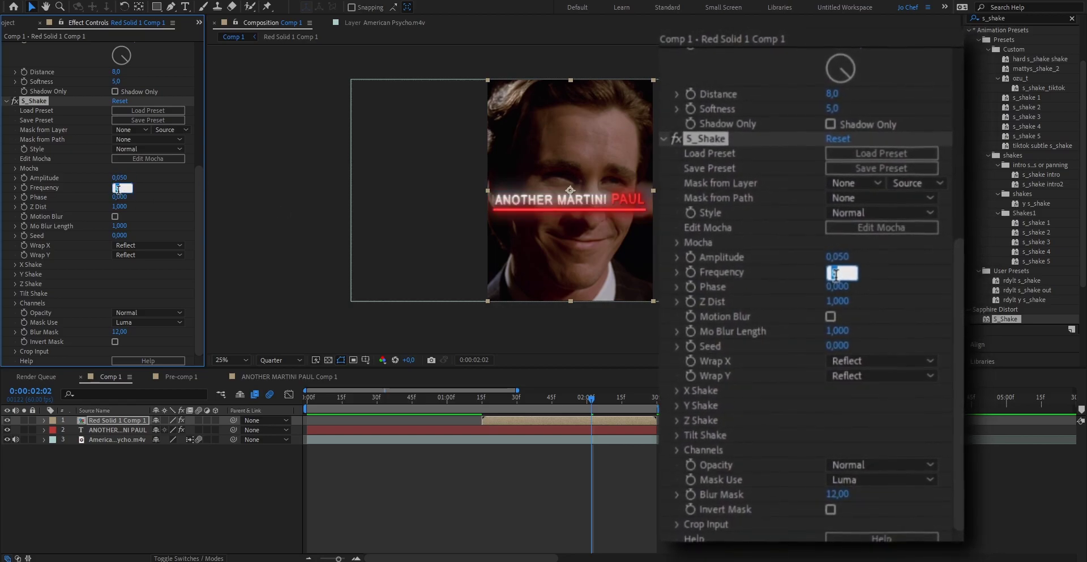
key(Return)
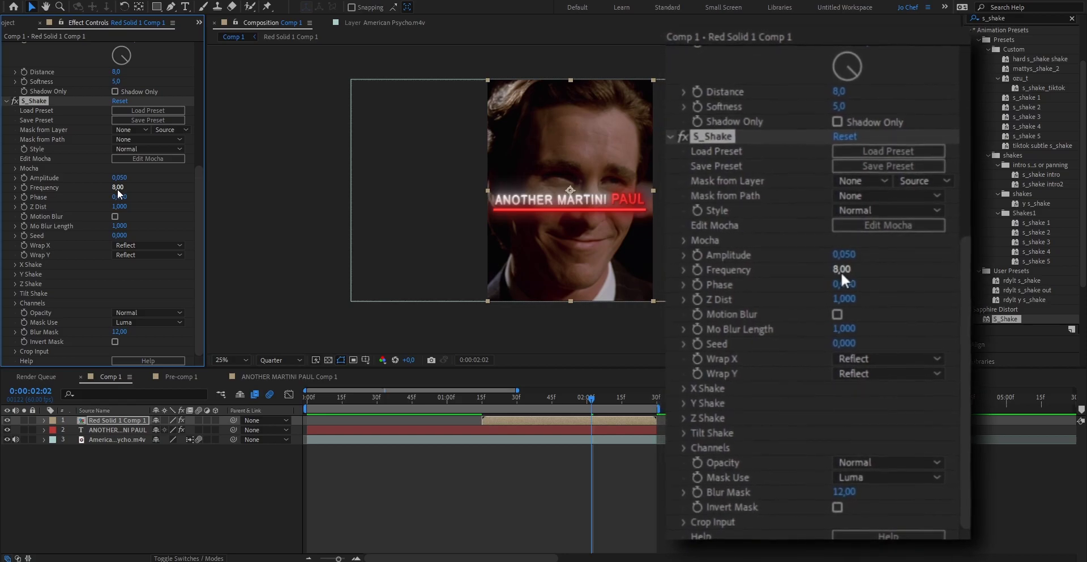
Step: Preview the shaking underline from the layer's start
click(569, 396)
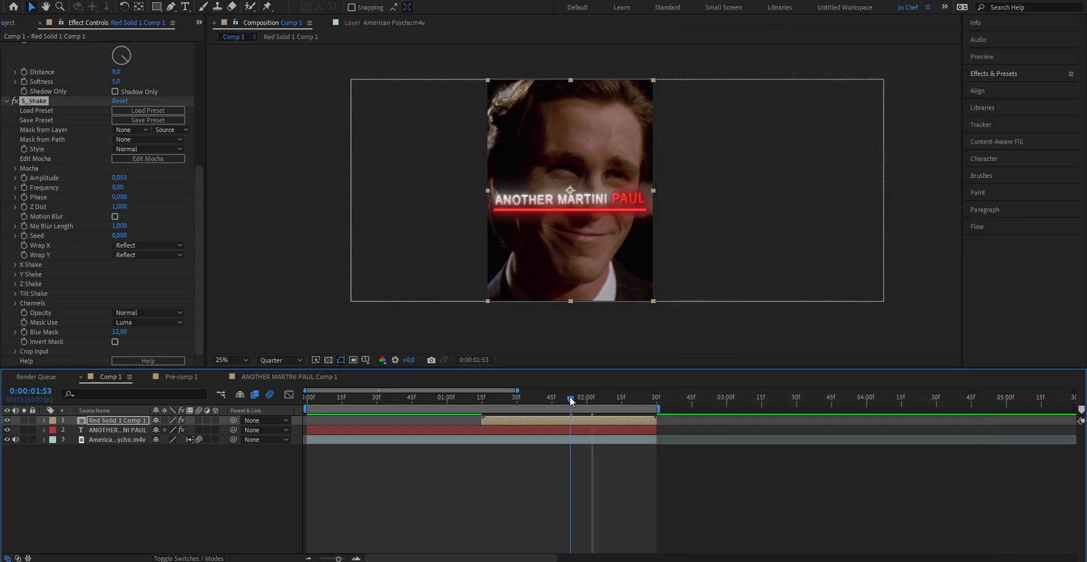
key(space)
click(480, 399)
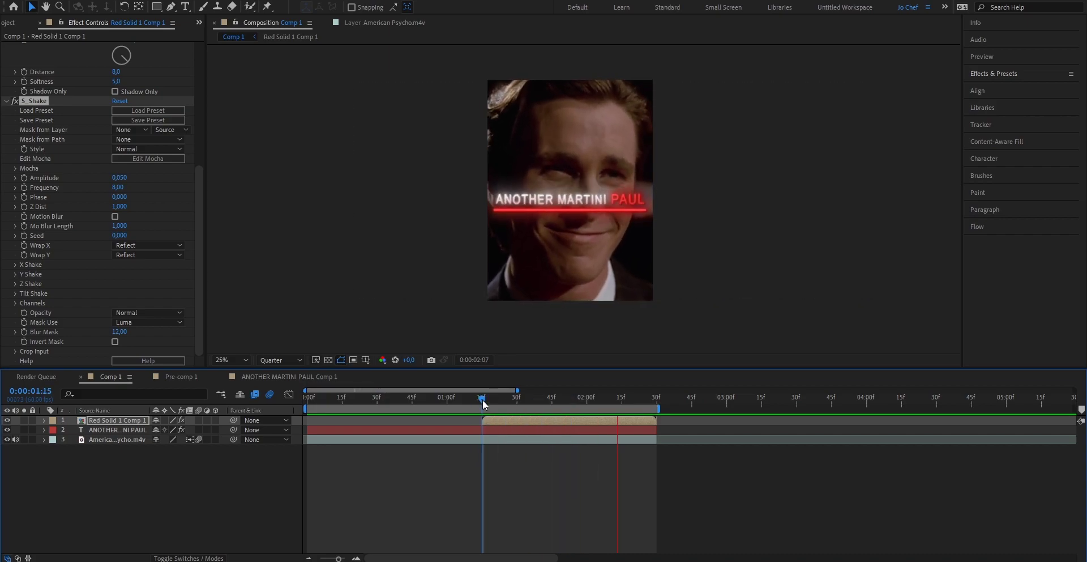
key(space)
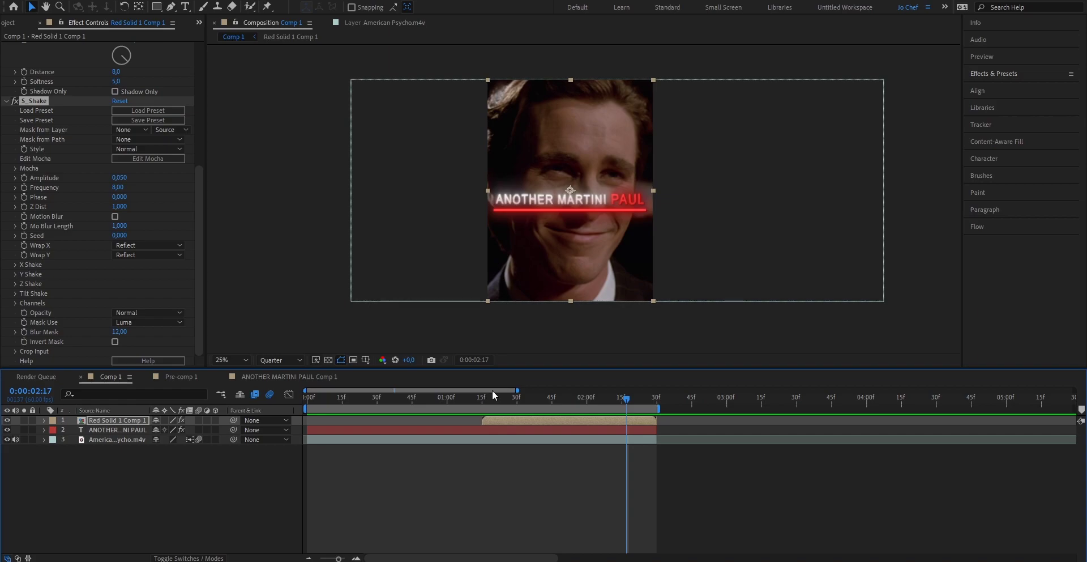
Step: Unlink the underline's Scale and set a 0% width keyframe at 0:00:01:15
click(517, 421)
key(s)
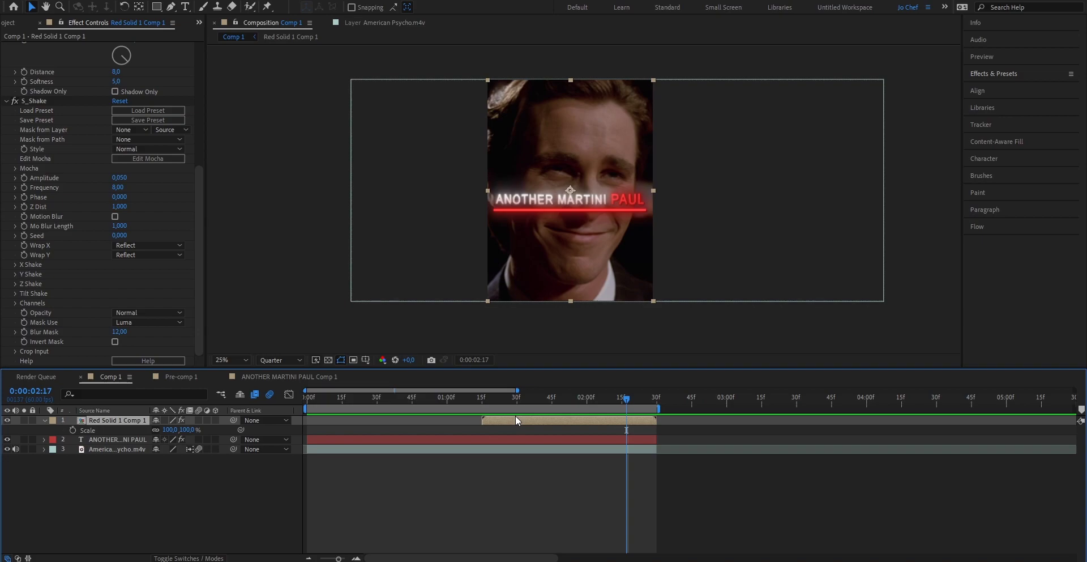
click(155, 429)
key(space)
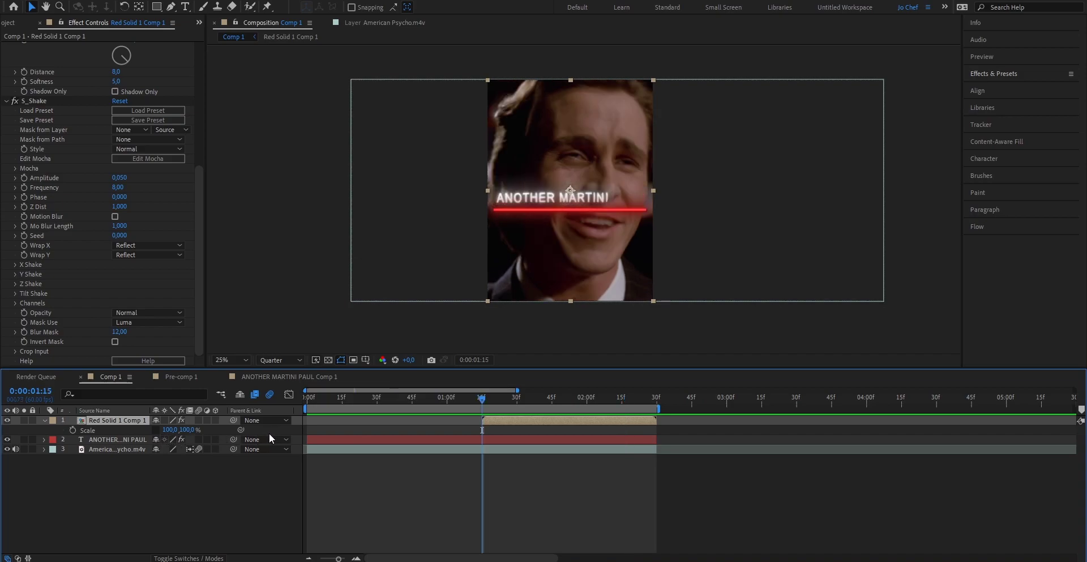
click(73, 431)
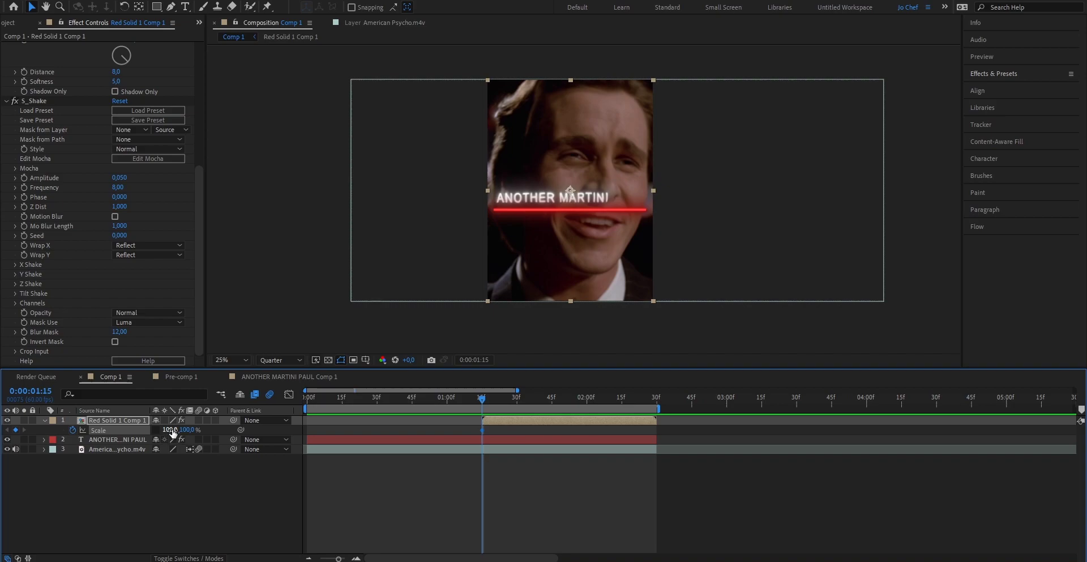
click(170, 430)
text(0)
key(Return)
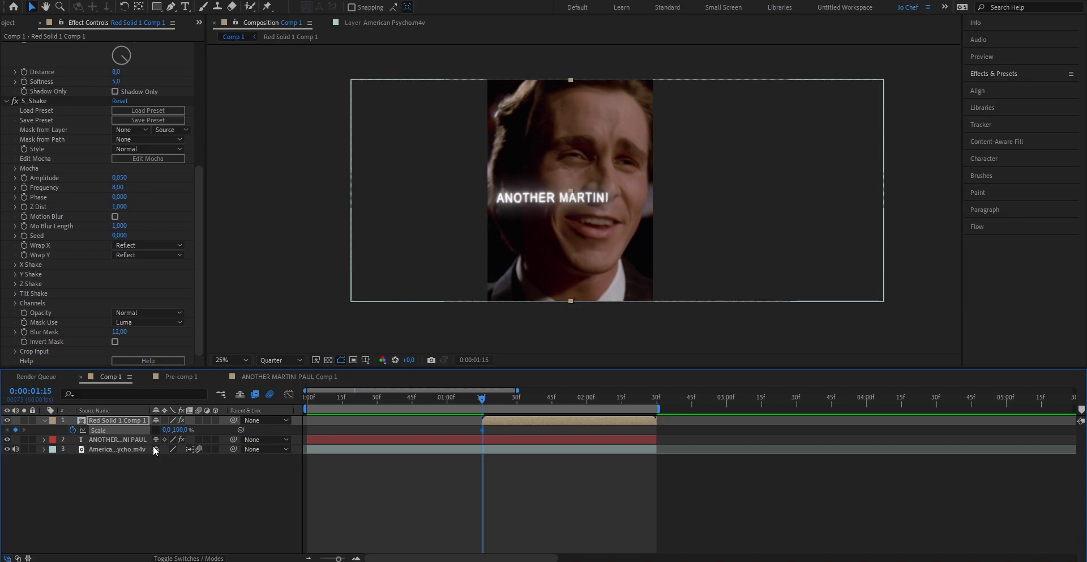
Step: Add a 100% width Scale keyframe at 0:00:01:53 and preview the scale-up
click(569, 397)
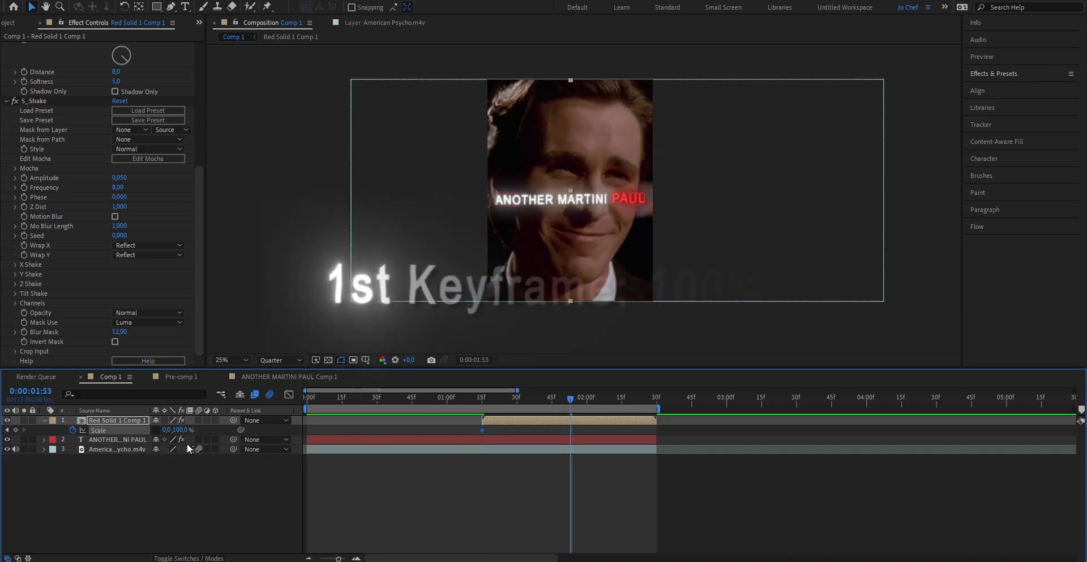
click(166, 430)
text(100)
key(Return)
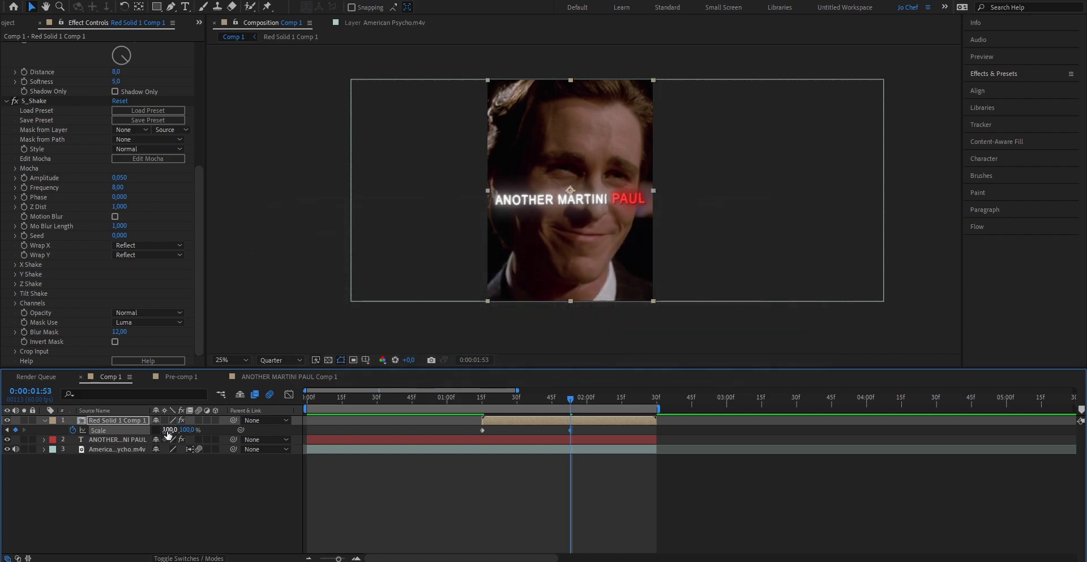
key(space)
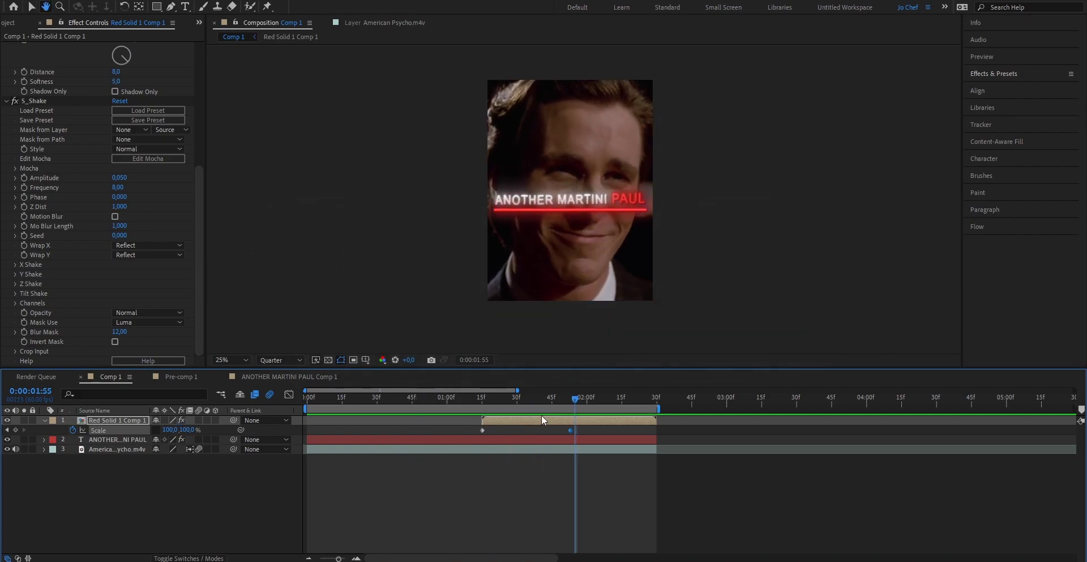
key(space)
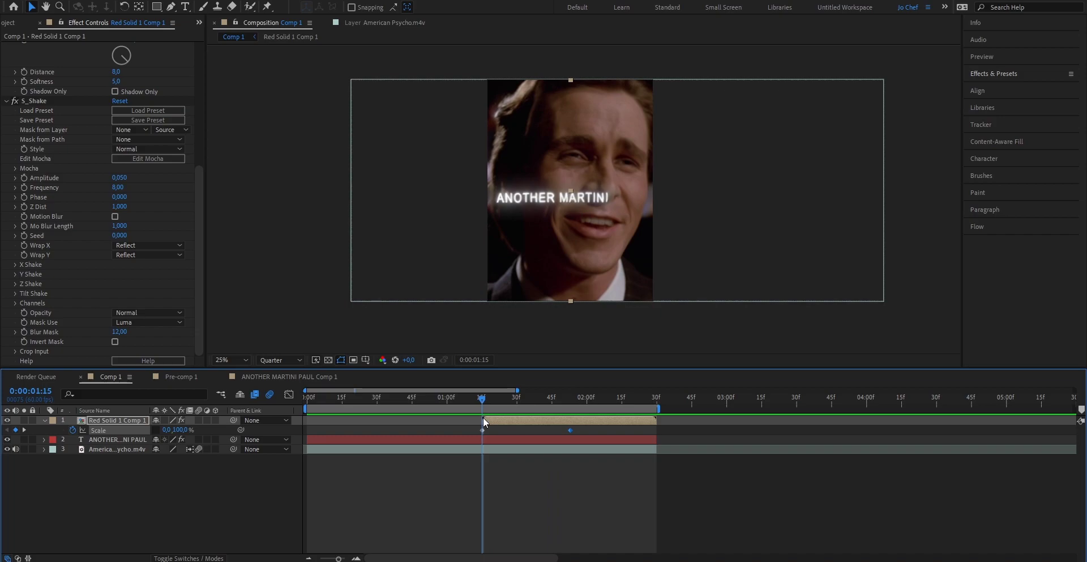
key(space)
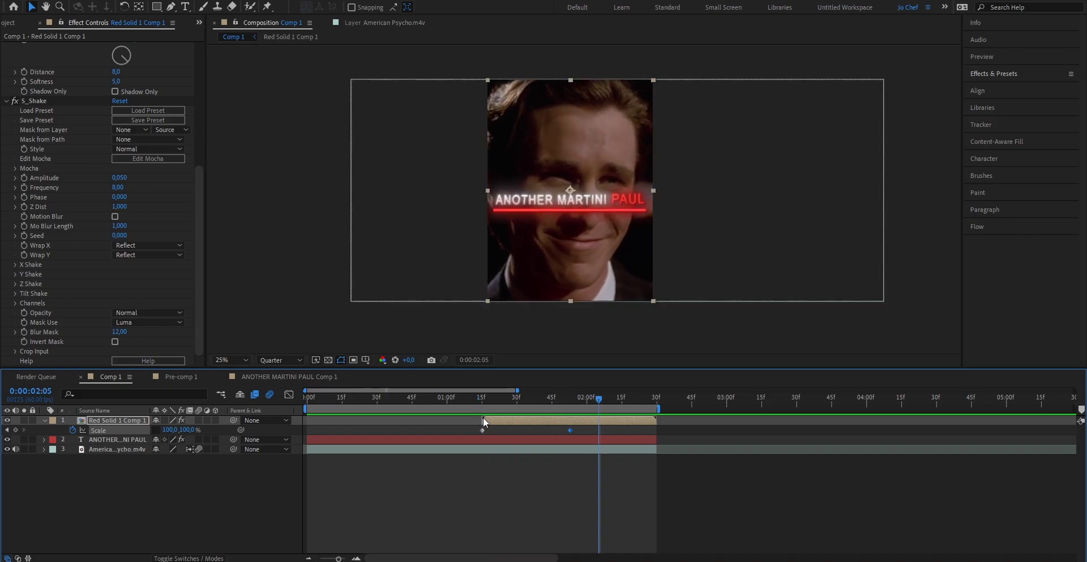
Step: Apply Easy Ease to both Scale keyframes
drag(580, 433, 471, 429)
right_click(482, 430)
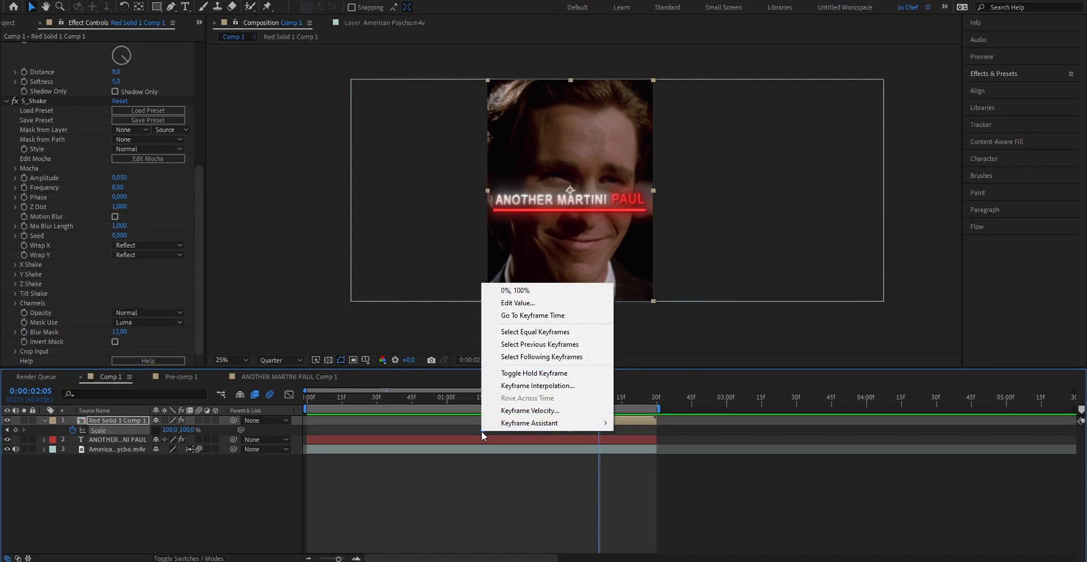
mouse_move(498, 425)
click(658, 459)
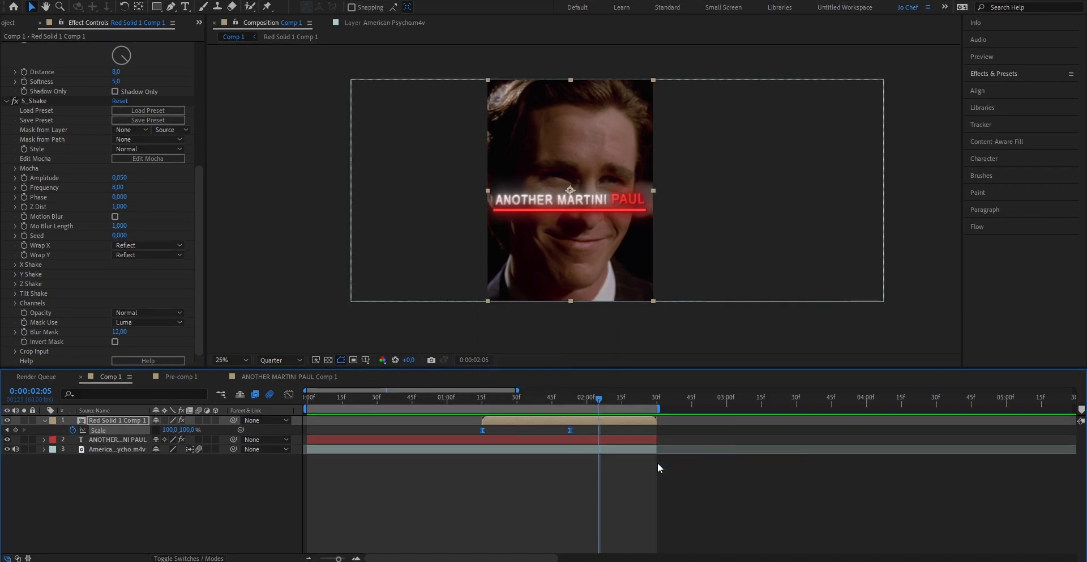
Step: Drag the 100% Scale keyframe slightly later, just past 0:00:02:00
key(j)
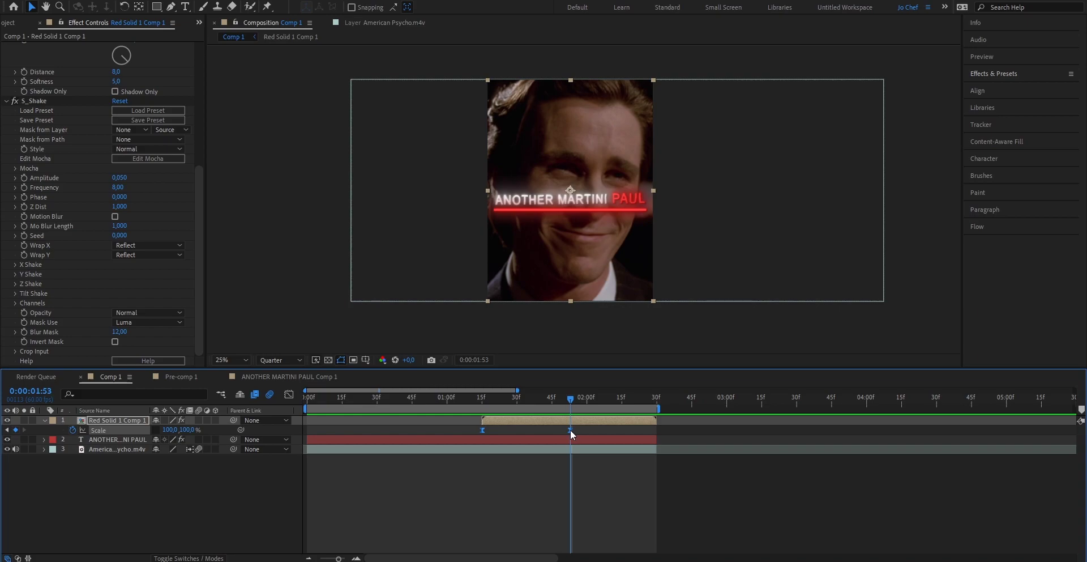
mouse_move(570, 430)
drag(570, 432, 591, 433)
Step: Play the eased underline animation from its start, then stop back at 0:00:00:00
click(481, 401)
key(space)
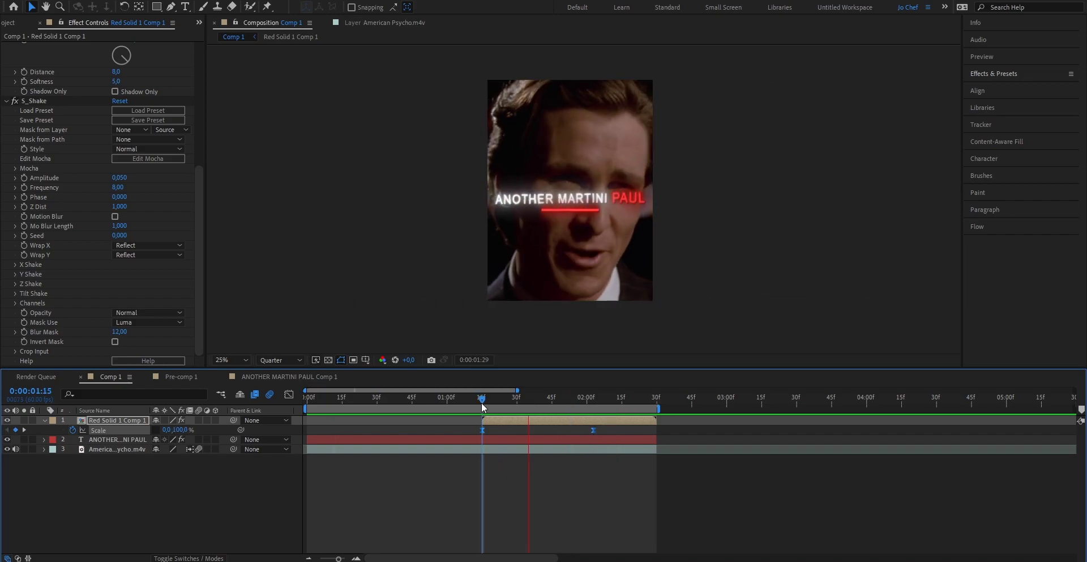
key(space)
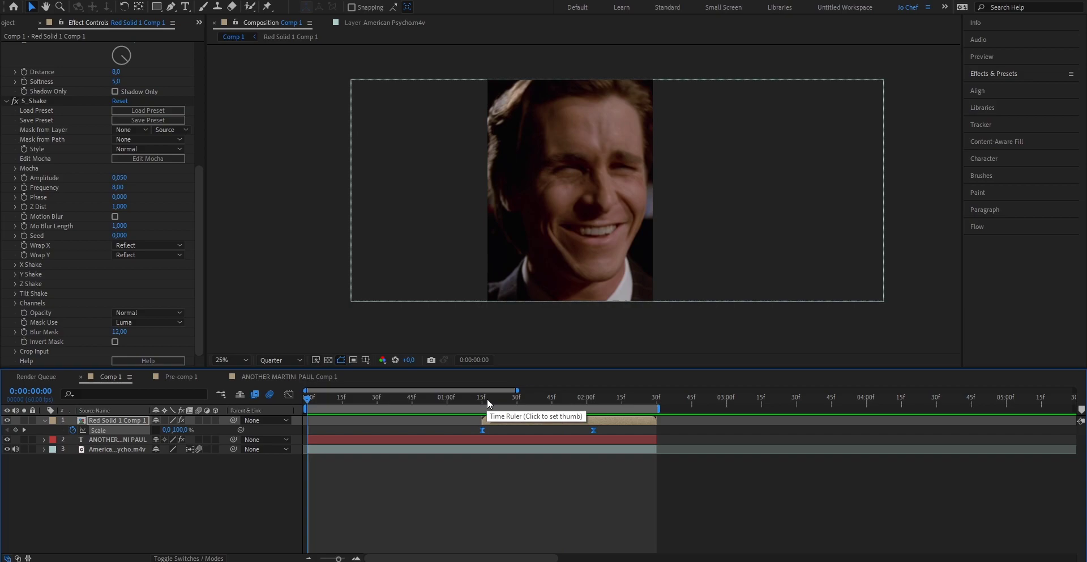